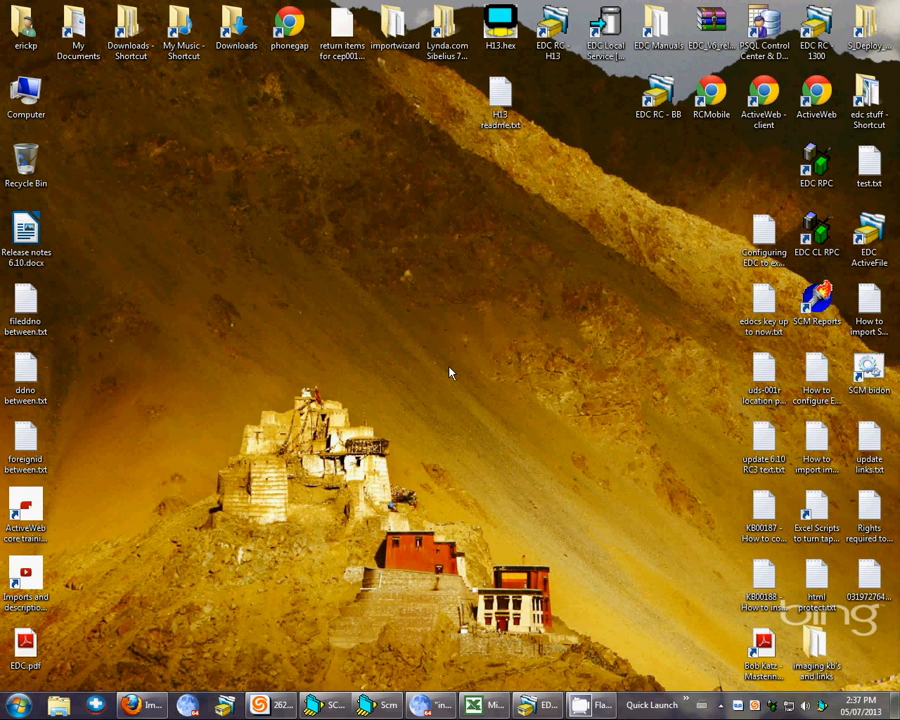
# - Switch to EDC and view the authorized user report for all customers instead of only the current one
pyautogui.click(545, 707)
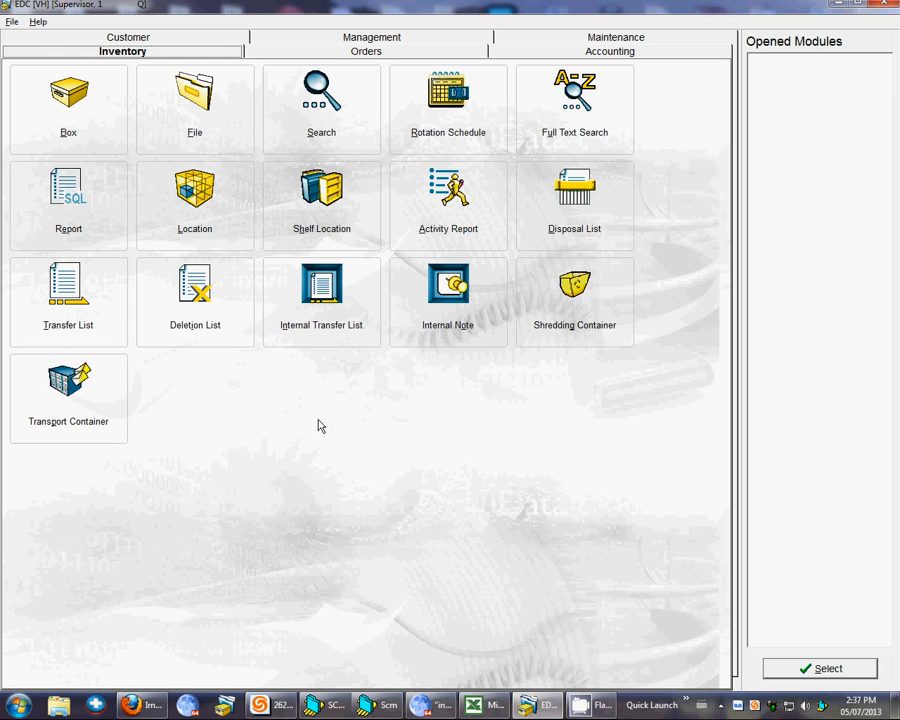
pyautogui.click(146, 37)
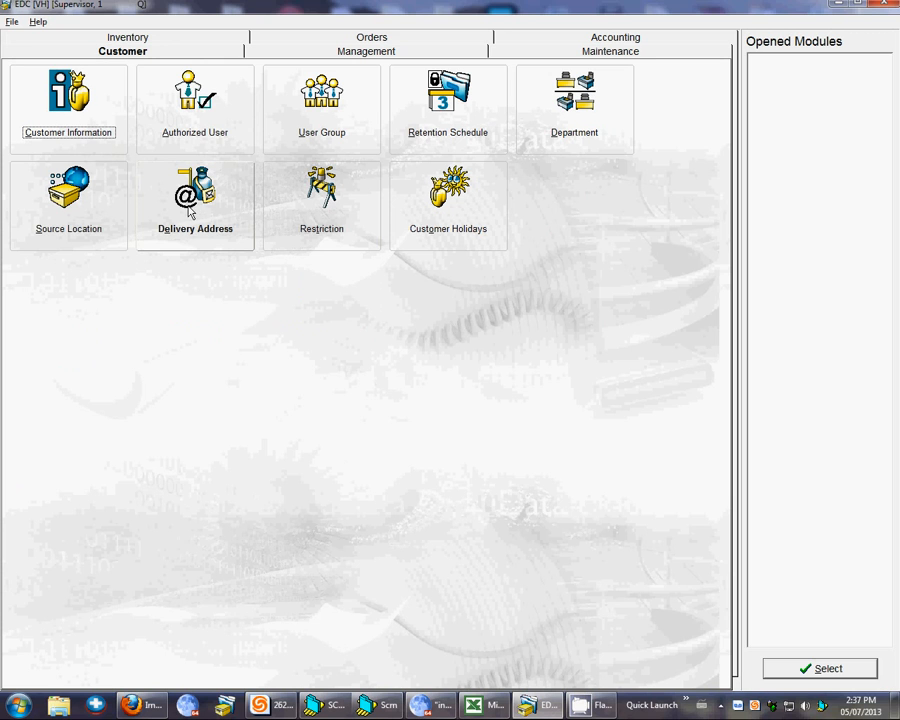
pyautogui.click(217, 136)
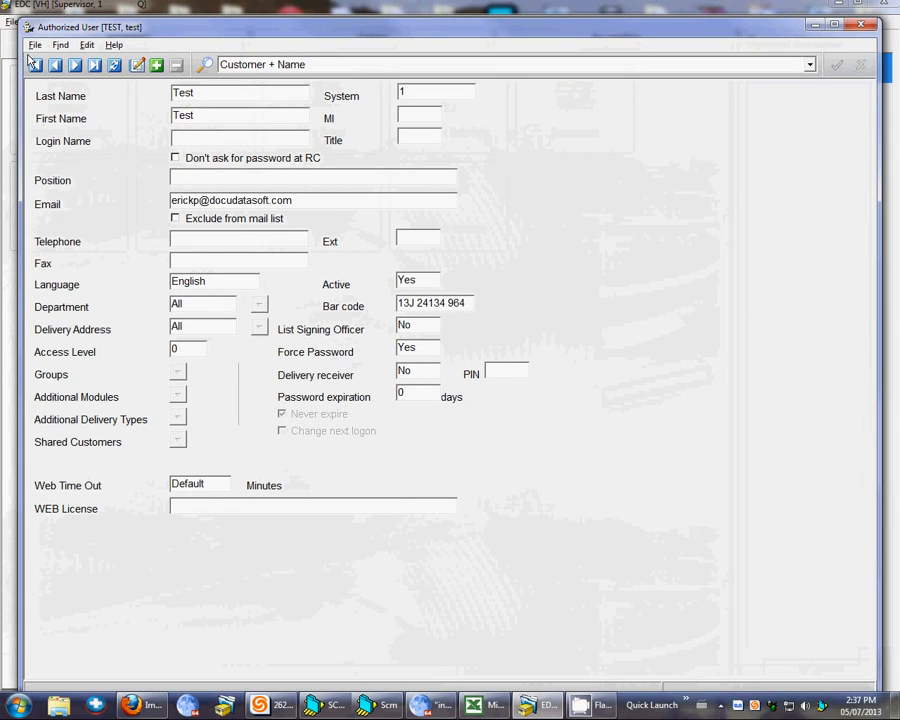
pyautogui.click(35, 45)
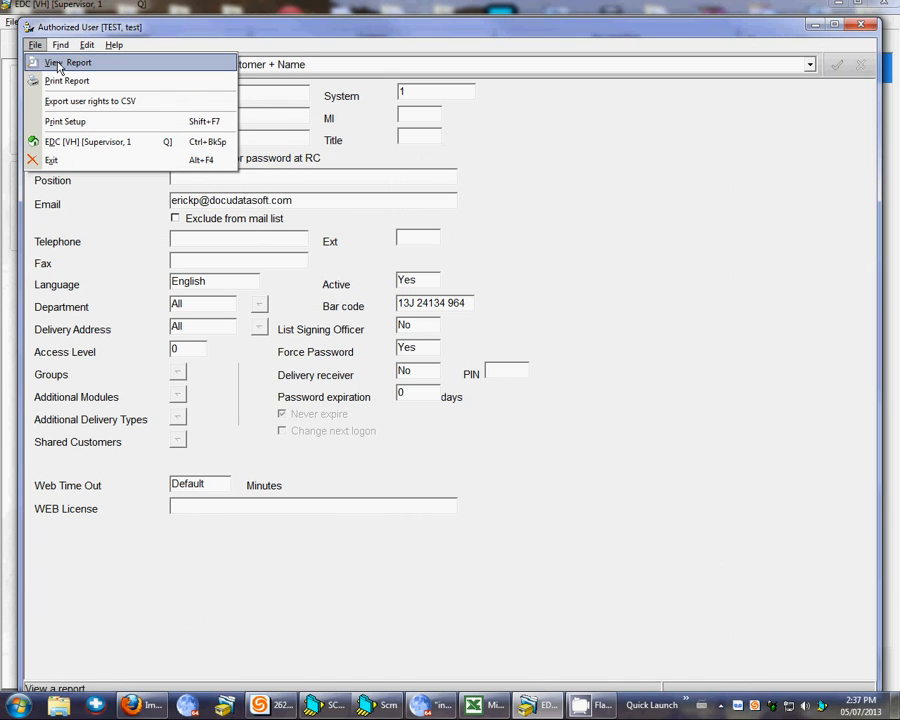
pyautogui.click(60, 63)
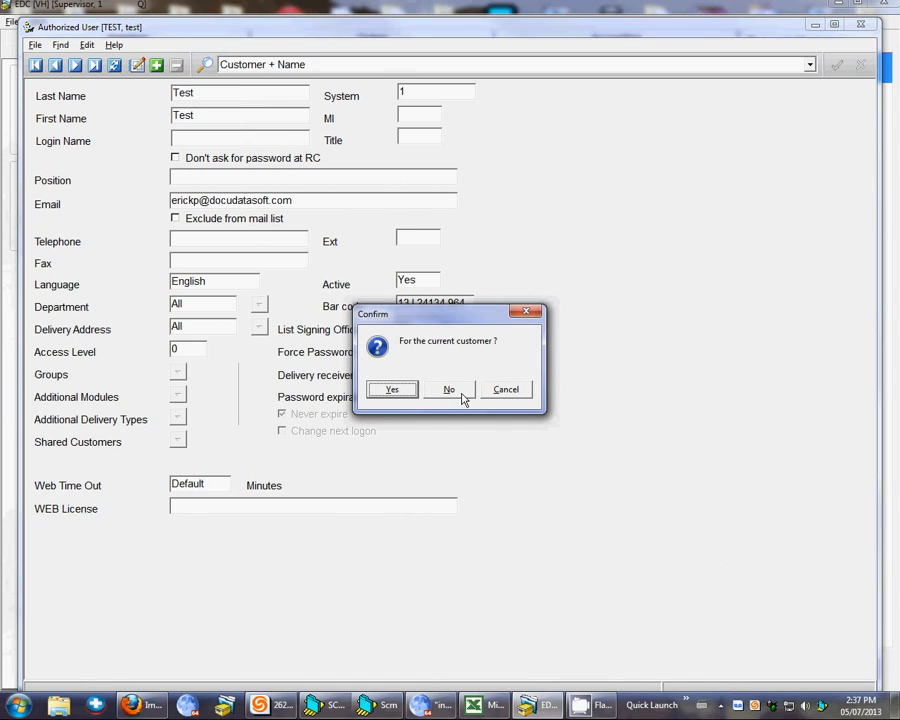
pyautogui.click(450, 392)
pyautogui.click(454, 392)
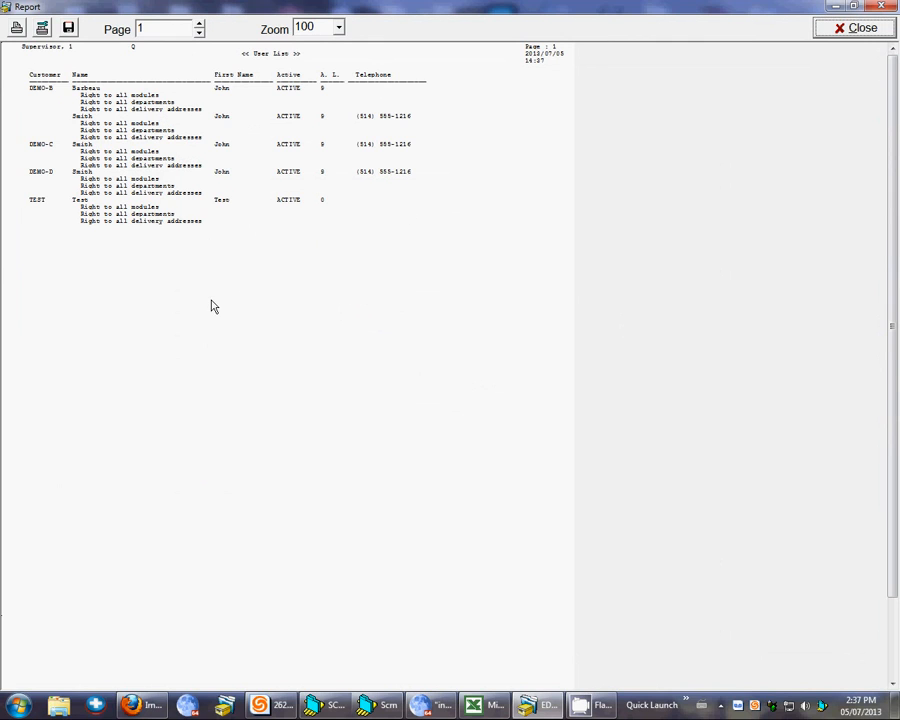
# - Save the user list report to the Desktop as a text file named users, and close EDC
pyautogui.click(68, 29)
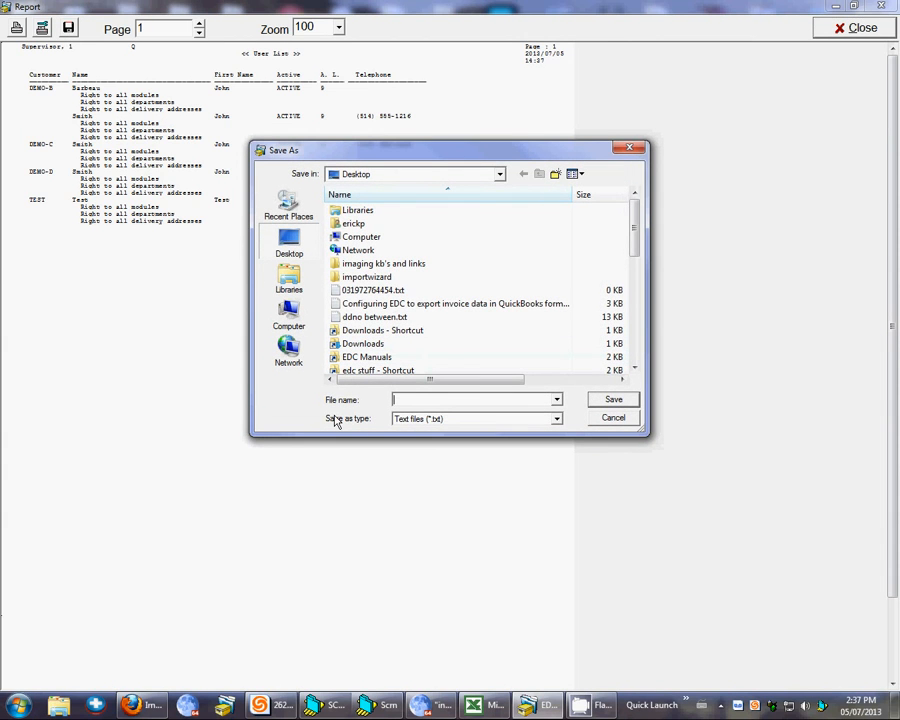
pyautogui.write('users')
pyautogui.click(614, 401)
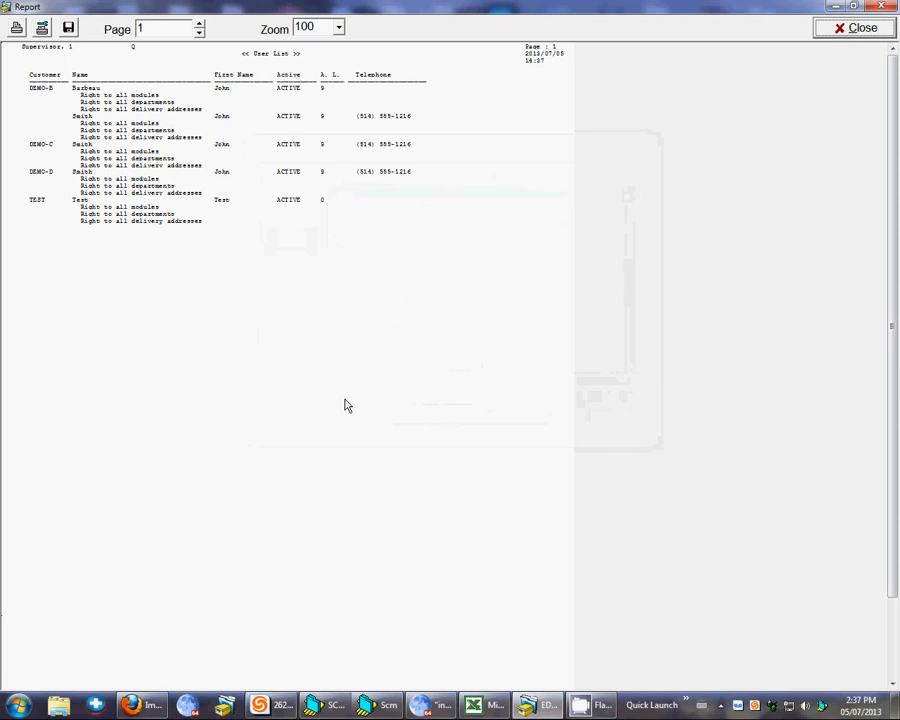
pyautogui.click(830, 30)
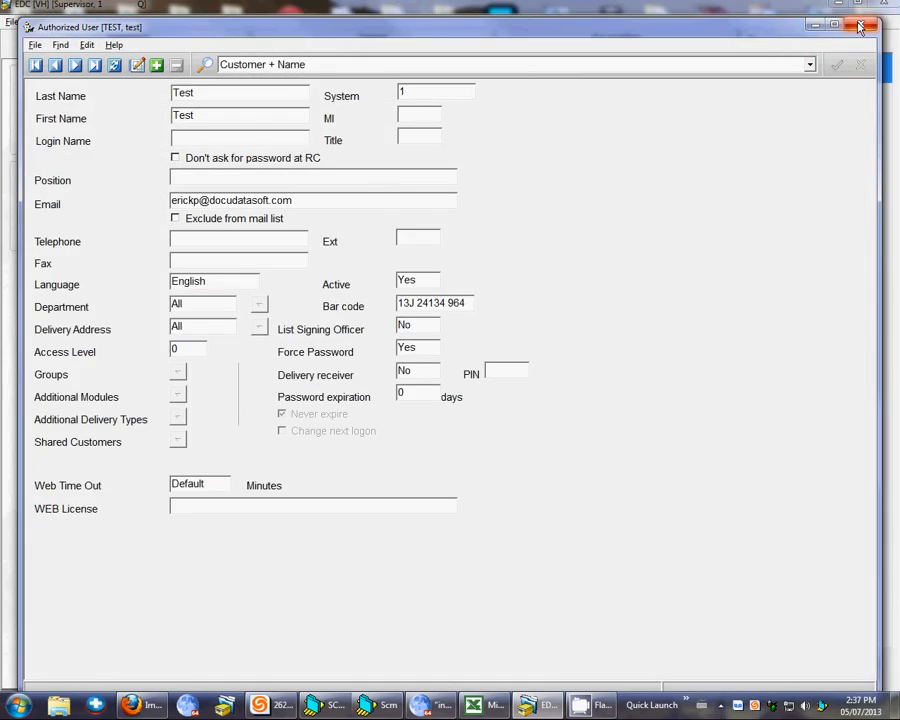
pyautogui.click(856, 26)
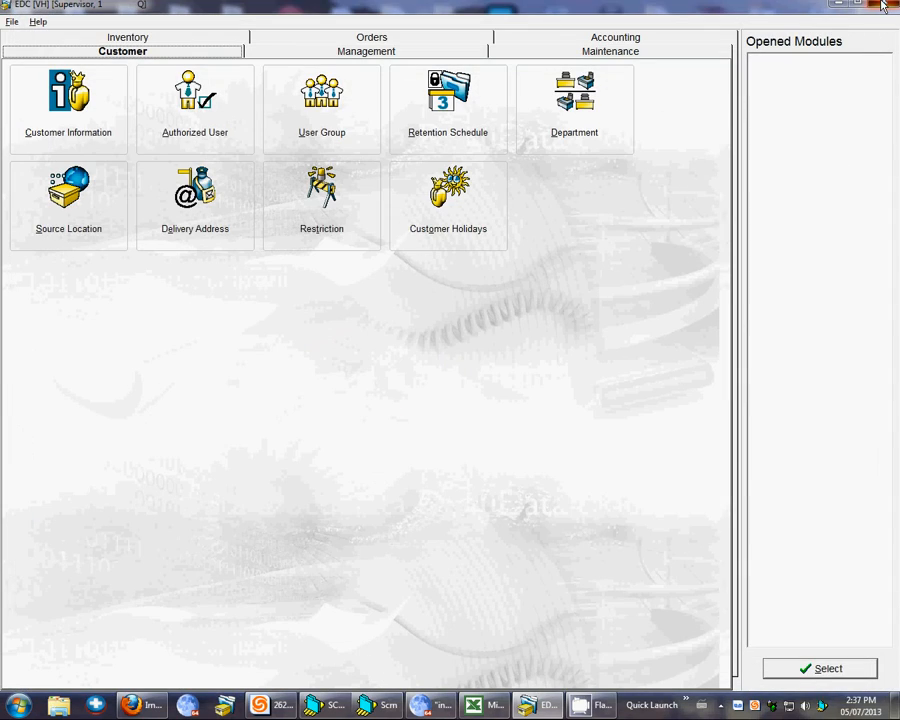
pyautogui.click(883, 6)
# - Open the saved users.TXT file from the desktop in TextPad
pyautogui.doubleClick(80, 100)
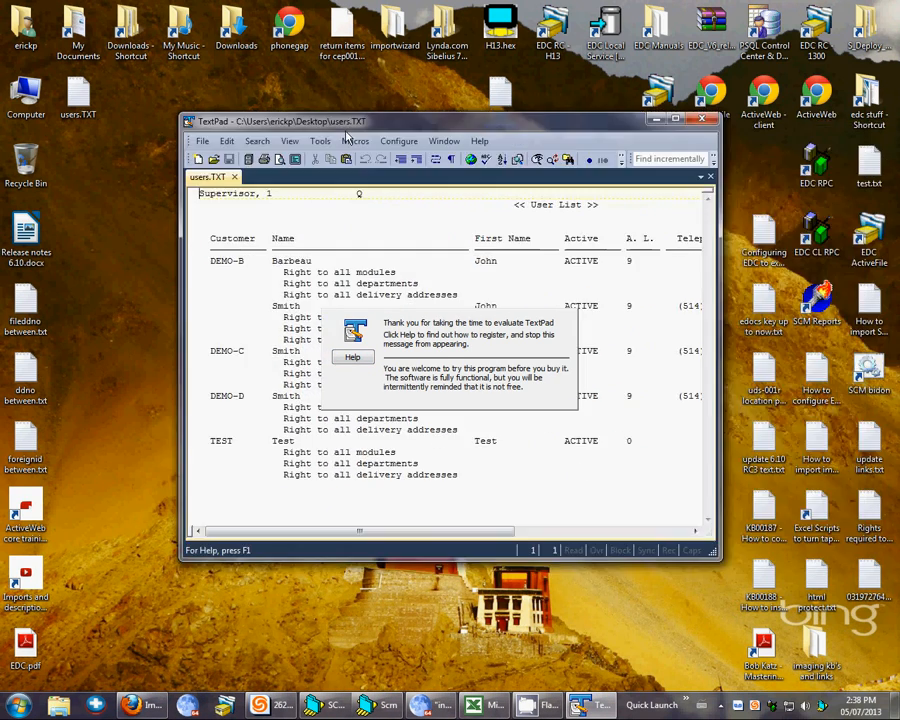
pyautogui.moveTo(362, 125); pyautogui.dragTo(338, 135)
pyautogui.doubleClick(338, 135)
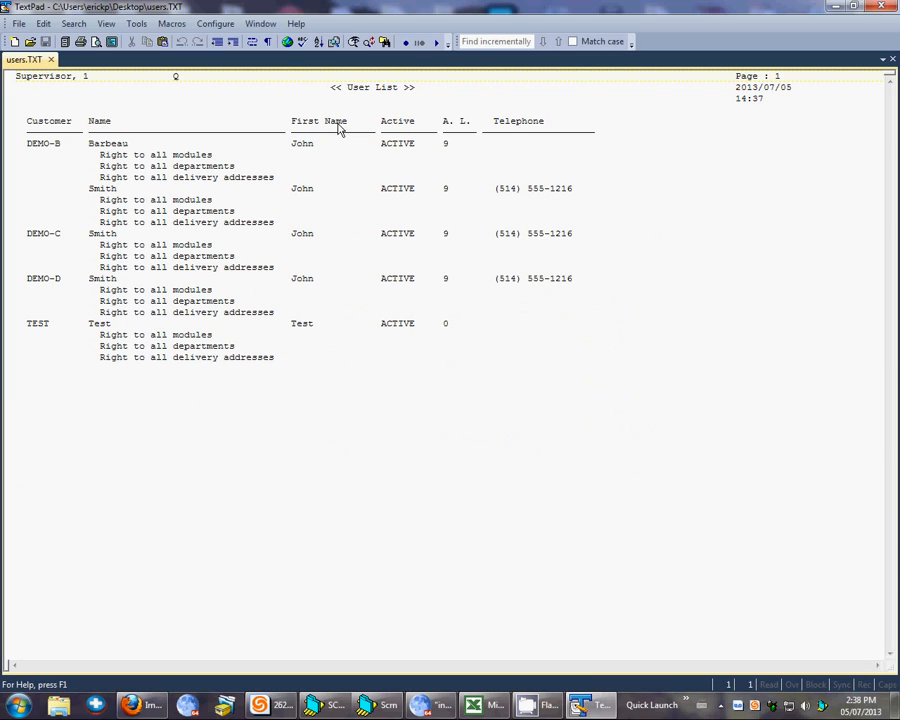
# - Examine the user records and the column headings in the exported user list
pyautogui.click(235, 348)
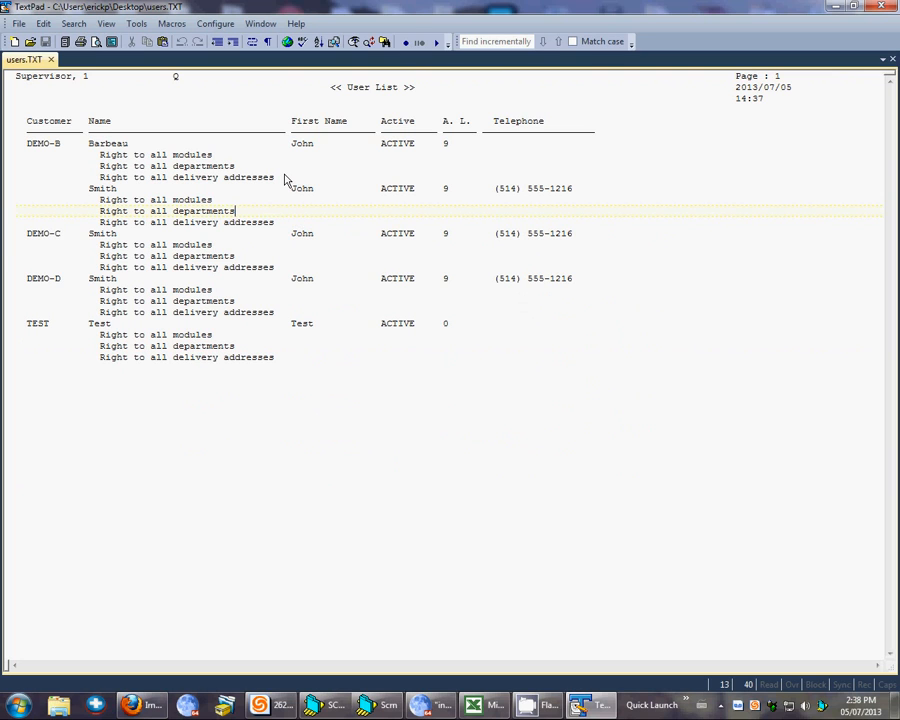
pyautogui.moveTo(55, 144); pyautogui.dragTo(472, 380)
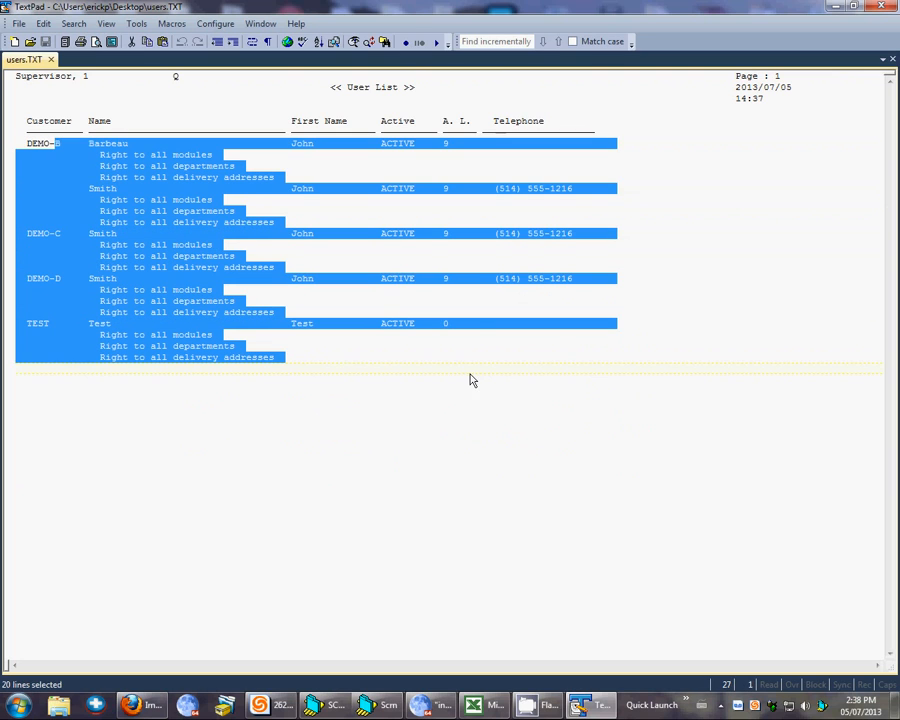
pyautogui.click(92, 141)
pyautogui.moveTo(30, 122); pyautogui.dragTo(532, 124)
pyautogui.press('Down')
pyautogui.press('Down')
pyautogui.press('Down')
pyautogui.press('Down')
pyautogui.press('Down')
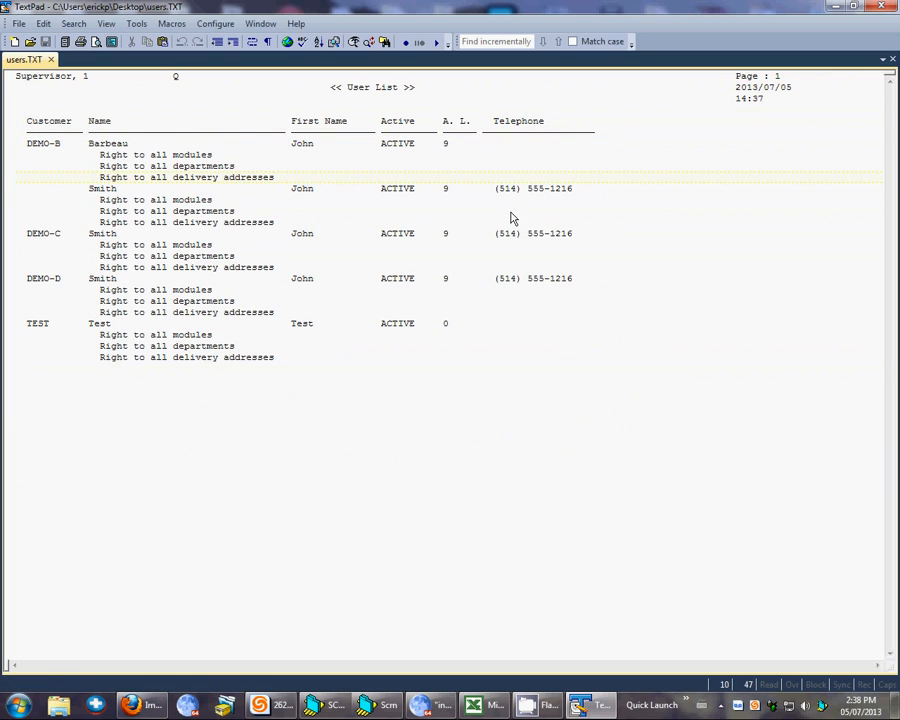
# - Delete the underline row directly beneath the column headings, including its empty line
pyautogui.moveTo(598, 133); pyautogui.dragTo(14, 133)
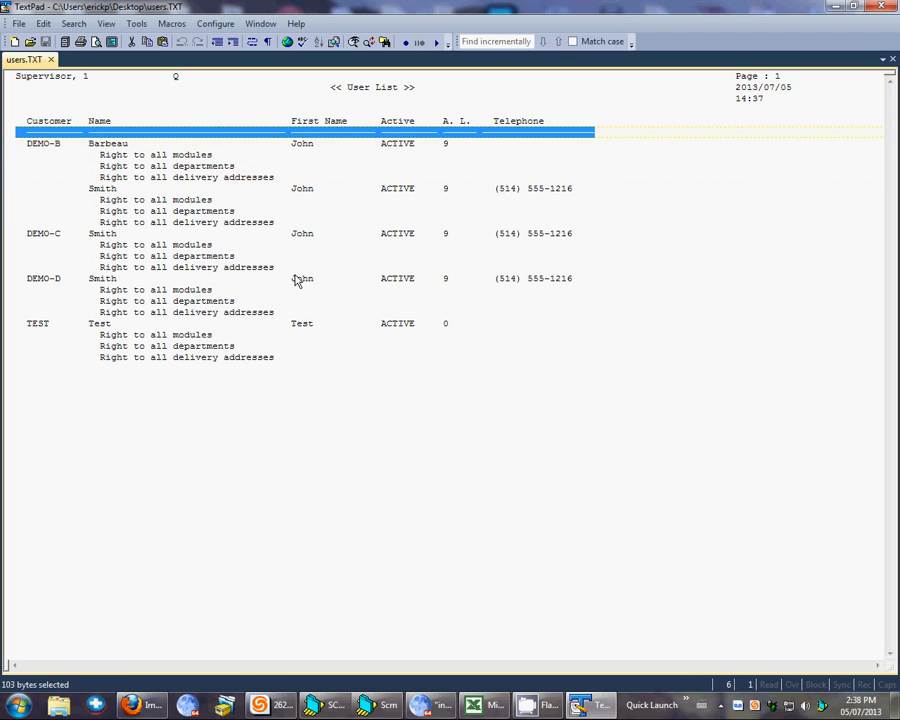
pyautogui.press('Delete')
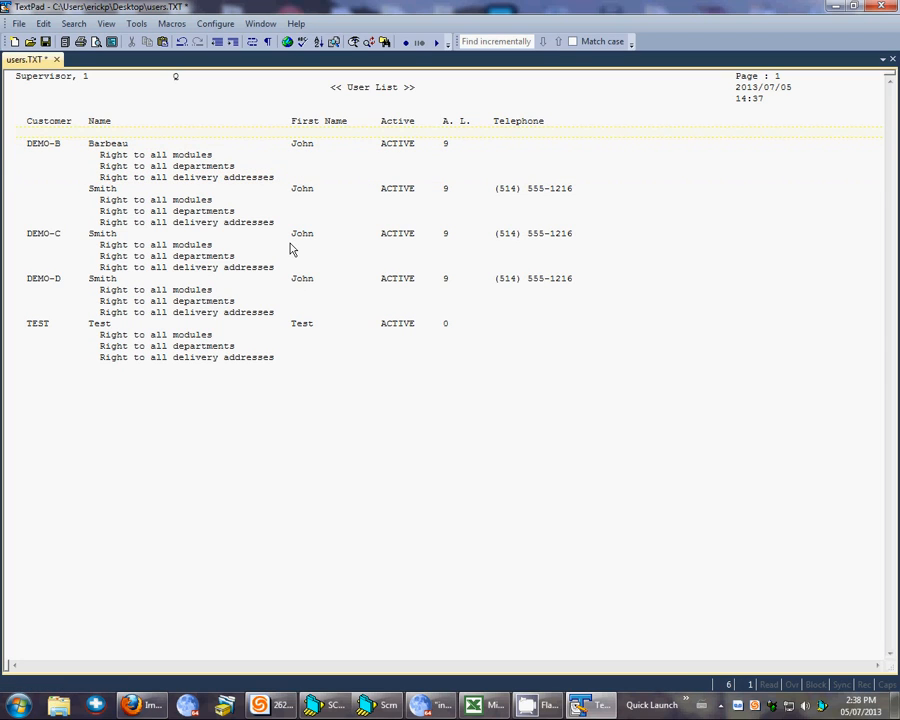
pyautogui.press('Delete')
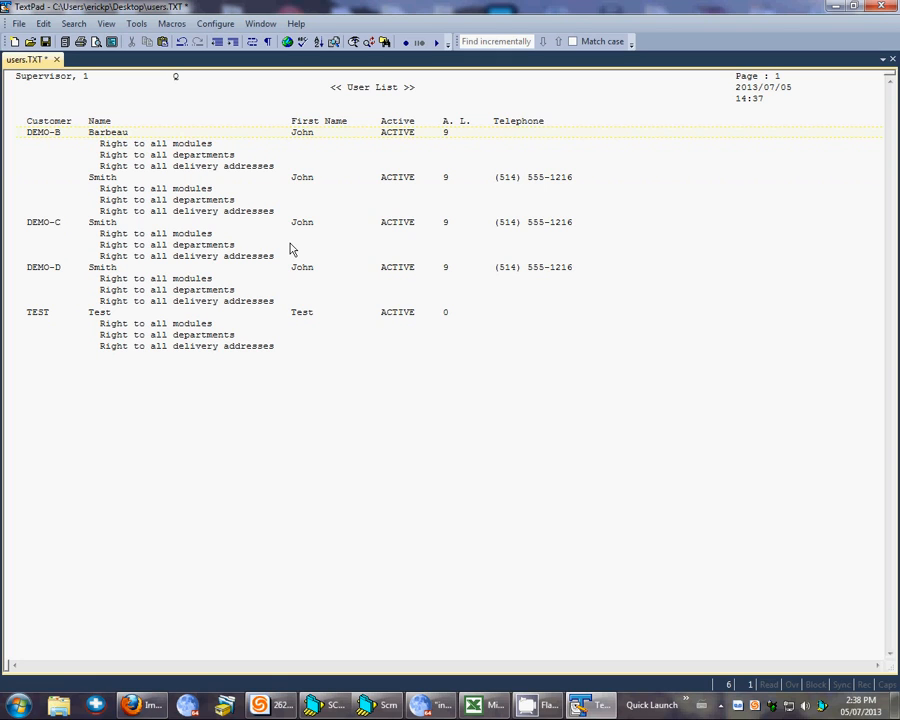
# - Delete the report title, date and page header lines above the column headings so the headings form the first line
pyautogui.moveTo(10, 114); pyautogui.dragTo(3, 68)
pyautogui.press('Delete')
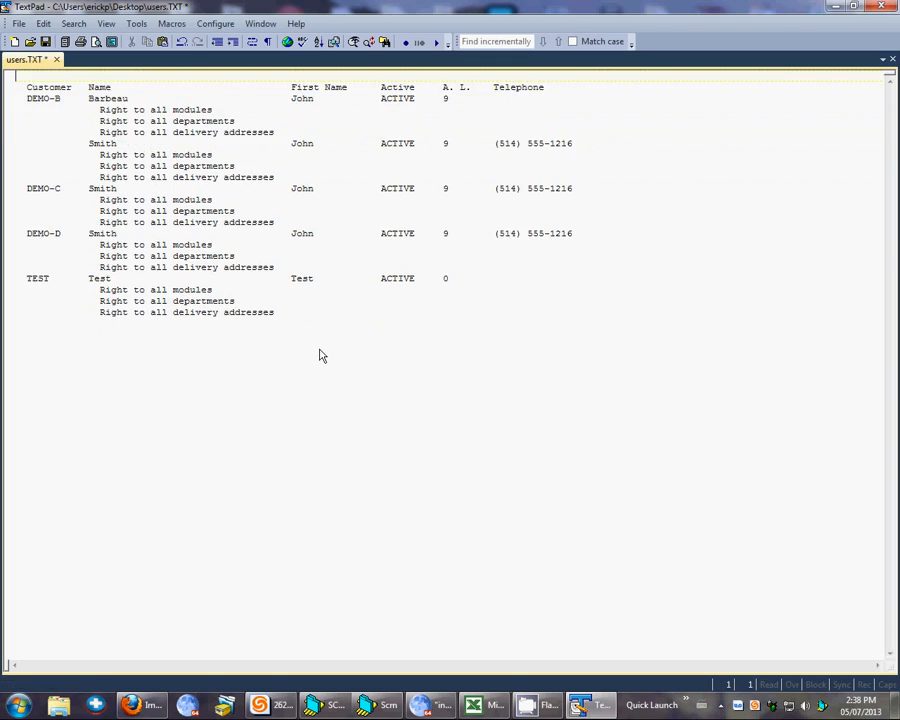
pyautogui.press('Delete')
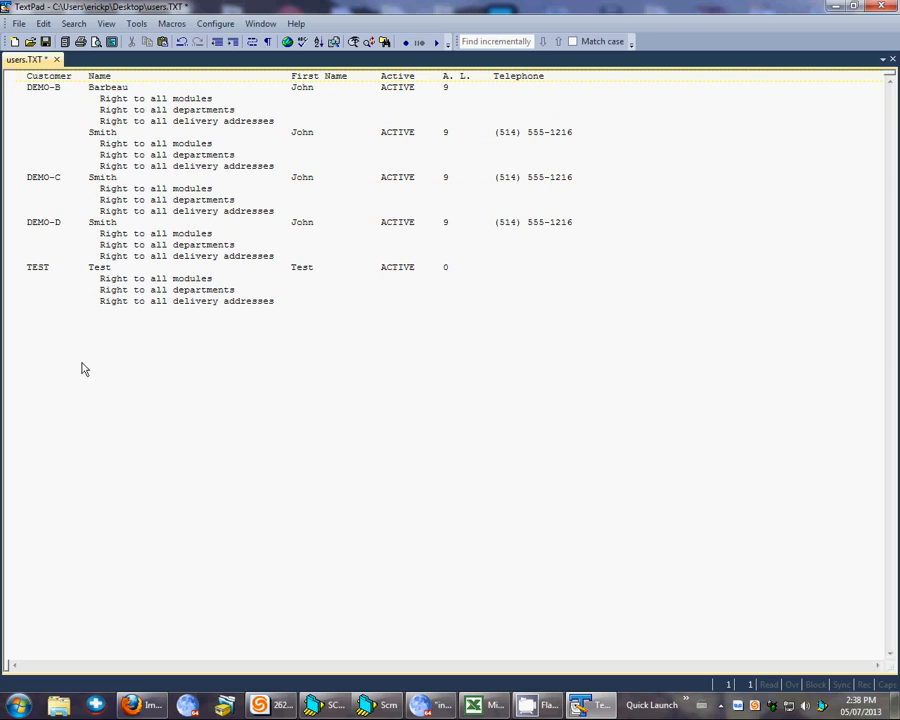
# - Save the cleaned-up users.TXT file and close TextPad
pyautogui.click(47, 380)
pyautogui.moveTo(38, 77); pyautogui.dragTo(445, 299)
pyautogui.click(297, 404)
pyautogui.click(46, 45)
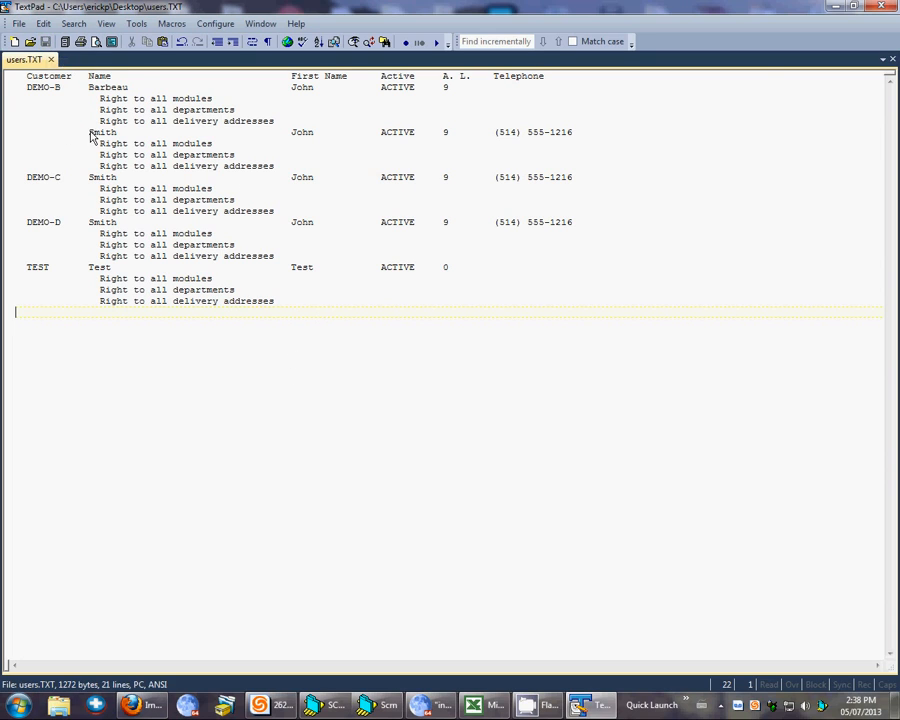
pyautogui.click(885, 8)
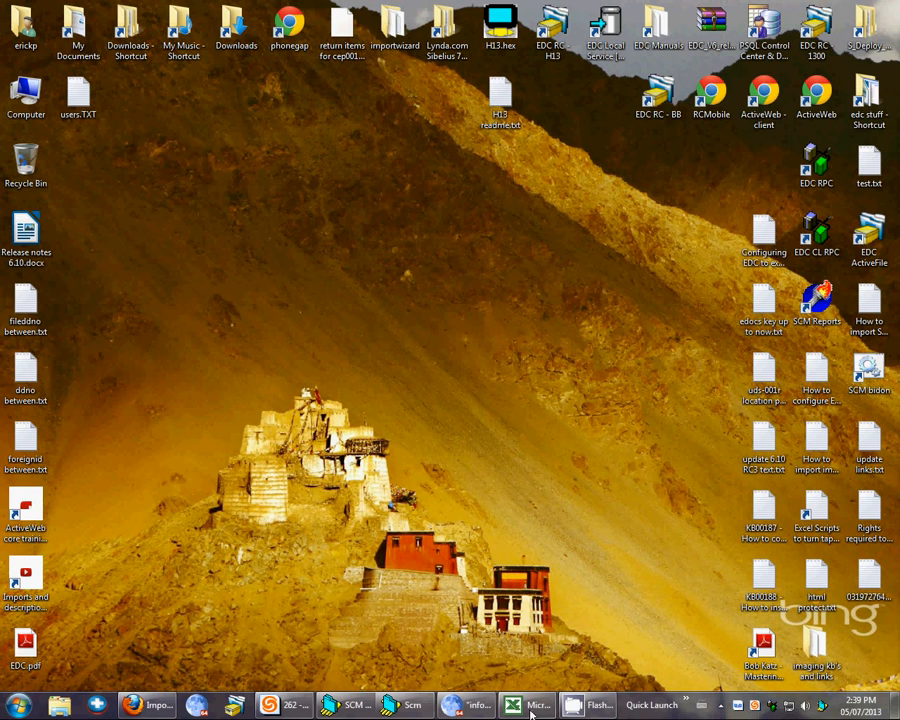
# - Switch to the blank Excel workbook and start a text file import of users.TXT from the Desktop
pyautogui.click(530, 634)
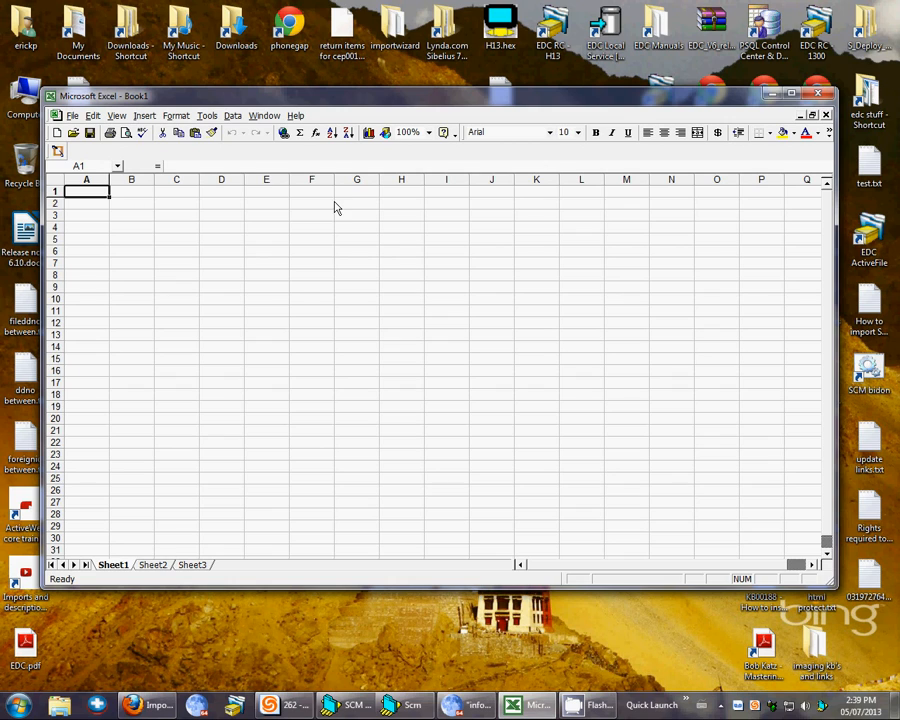
pyautogui.click(233, 116)
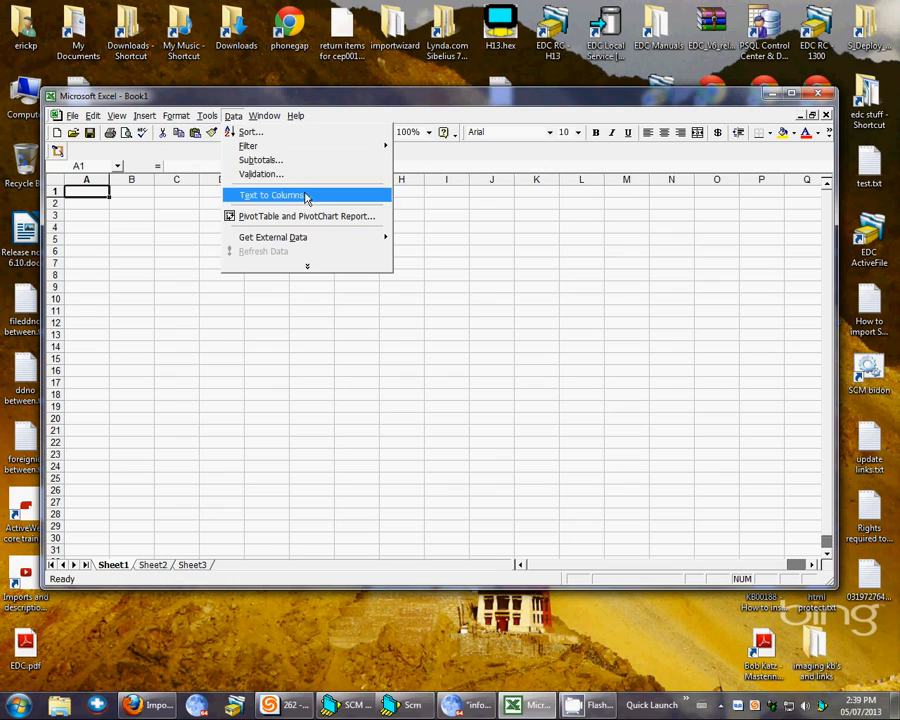
pyautogui.moveTo(306, 242)
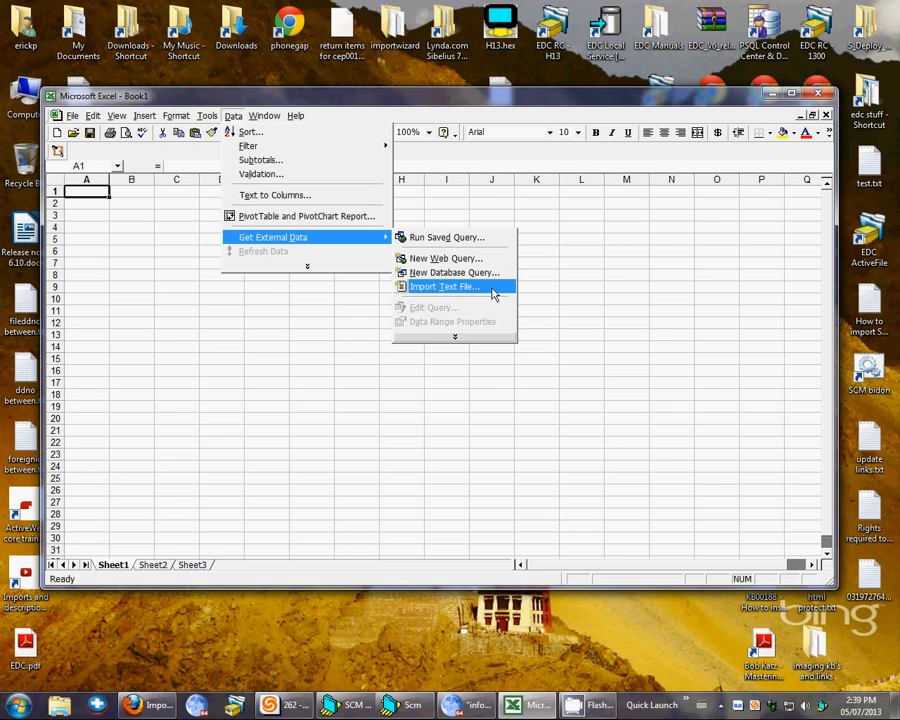
pyautogui.click(493, 288)
pyautogui.moveTo(446, 294); pyautogui.dragTo(353, 173)
pyautogui.click(228, 318)
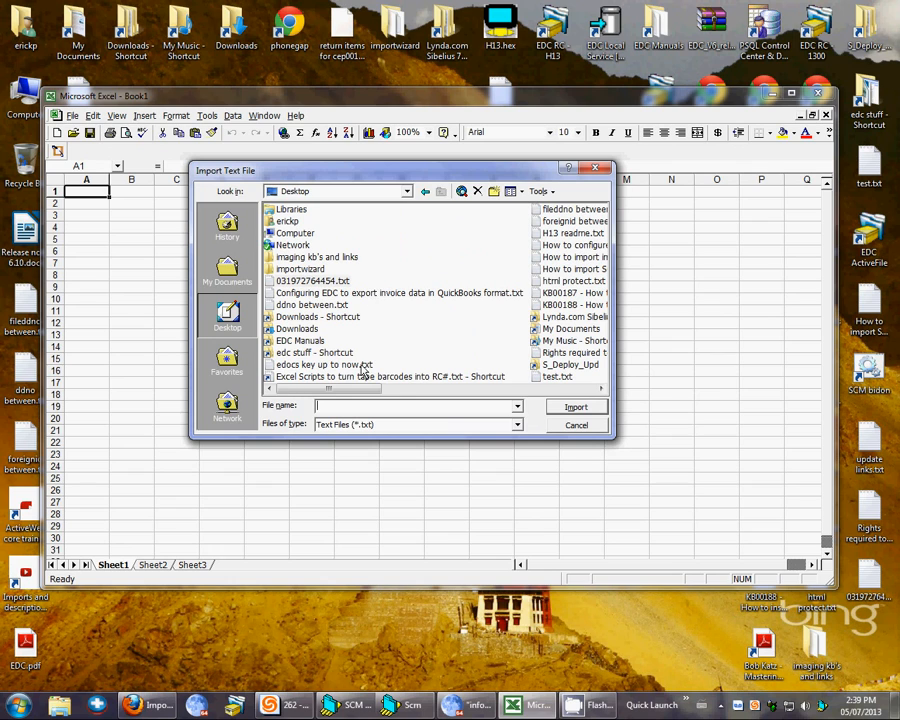
pyautogui.click(601, 389)
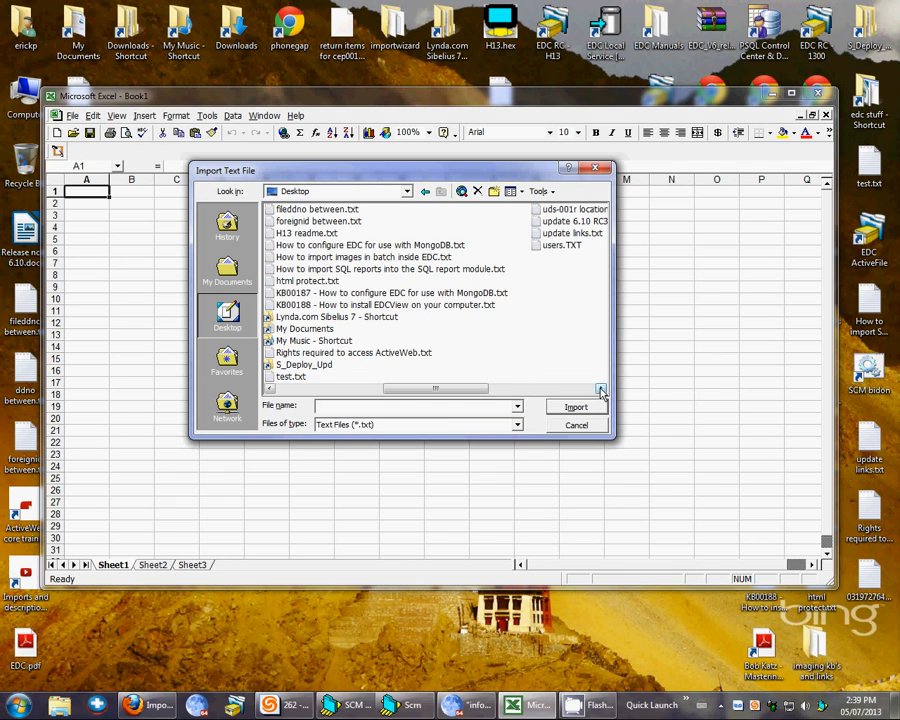
pyautogui.click(570, 406)
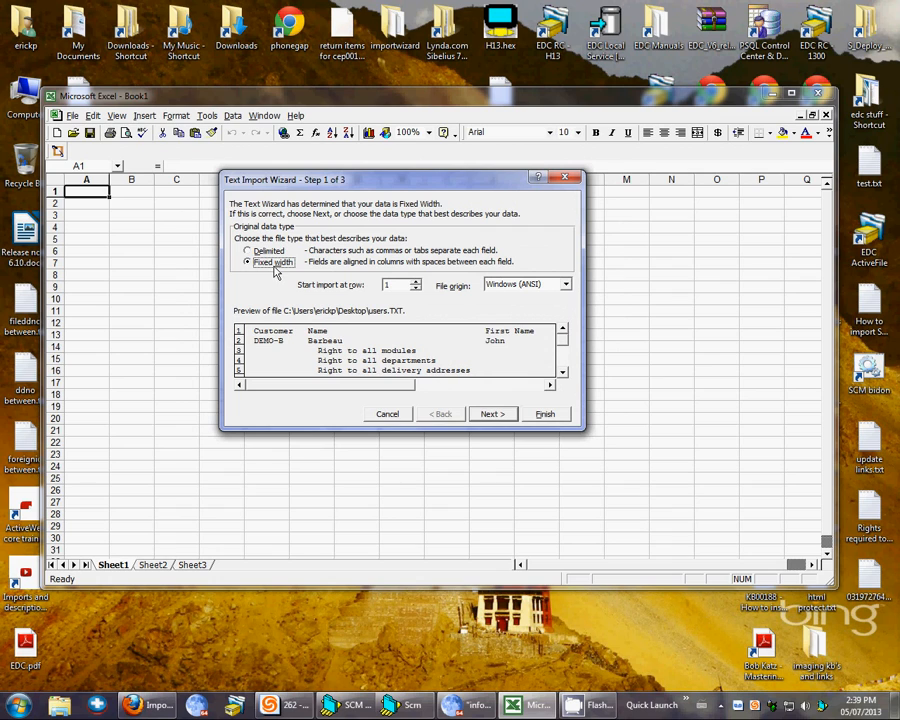
# - Keep the Fixed width data type and remove the column breaks at 20, 23 and 27 in the Name field and at 90 through Telephone
pyautogui.click(492, 414)
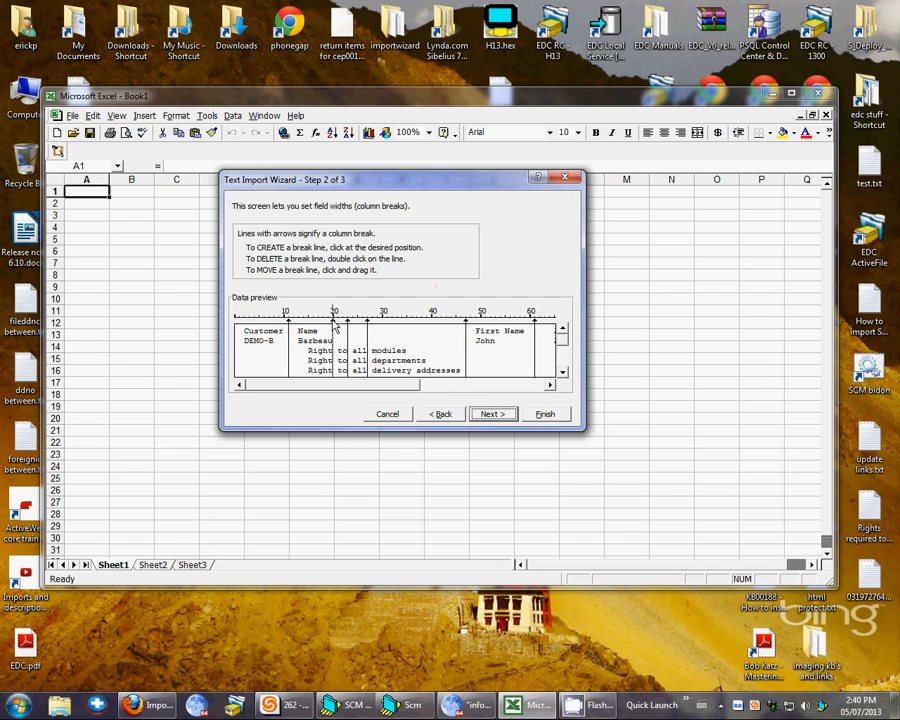
pyautogui.moveTo(333, 326); pyautogui.dragTo(369, 327)
pyautogui.doubleClick(369, 327)
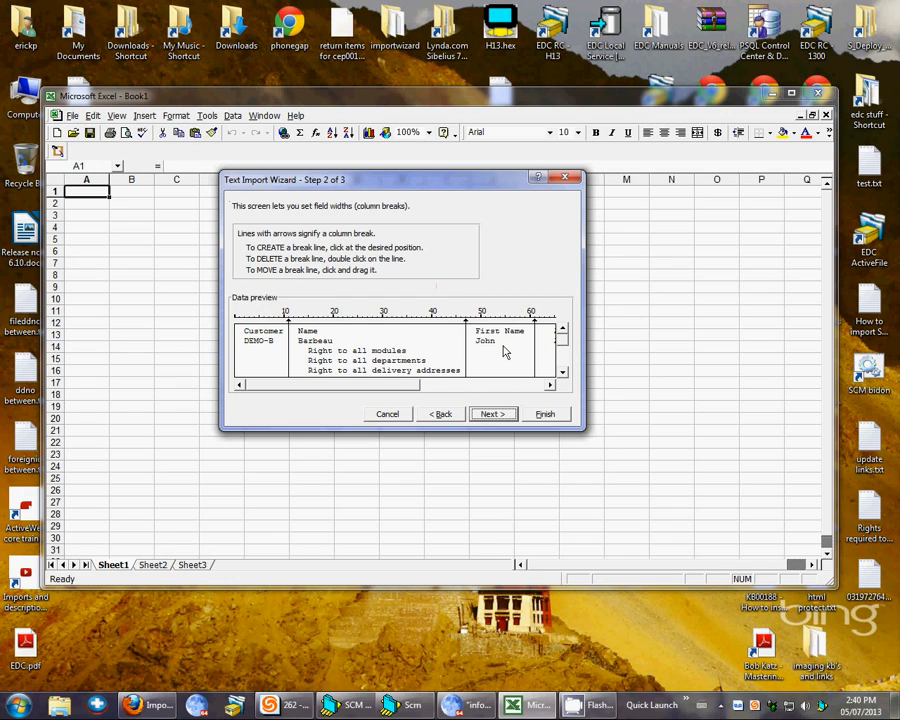
pyautogui.click(367, 322)
pyautogui.moveTo(363, 391); pyautogui.dragTo(464, 389)
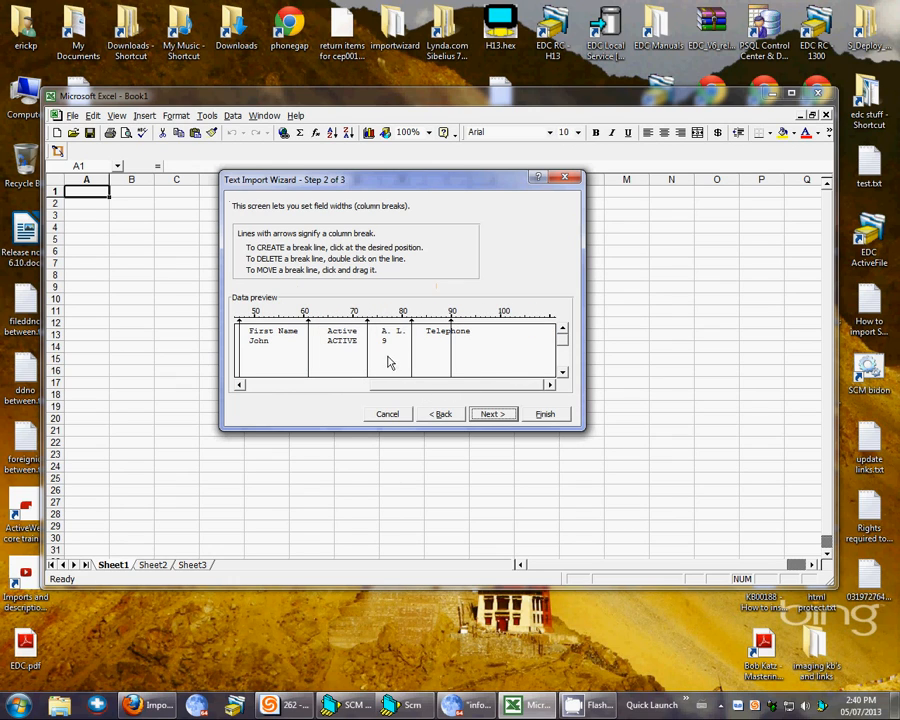
pyautogui.doubleClick(451, 328)
# - Check the Customer, Name and First Name column breaks against the remaining rows of the data preview
pyautogui.moveTo(471, 390); pyautogui.dragTo(322, 393)
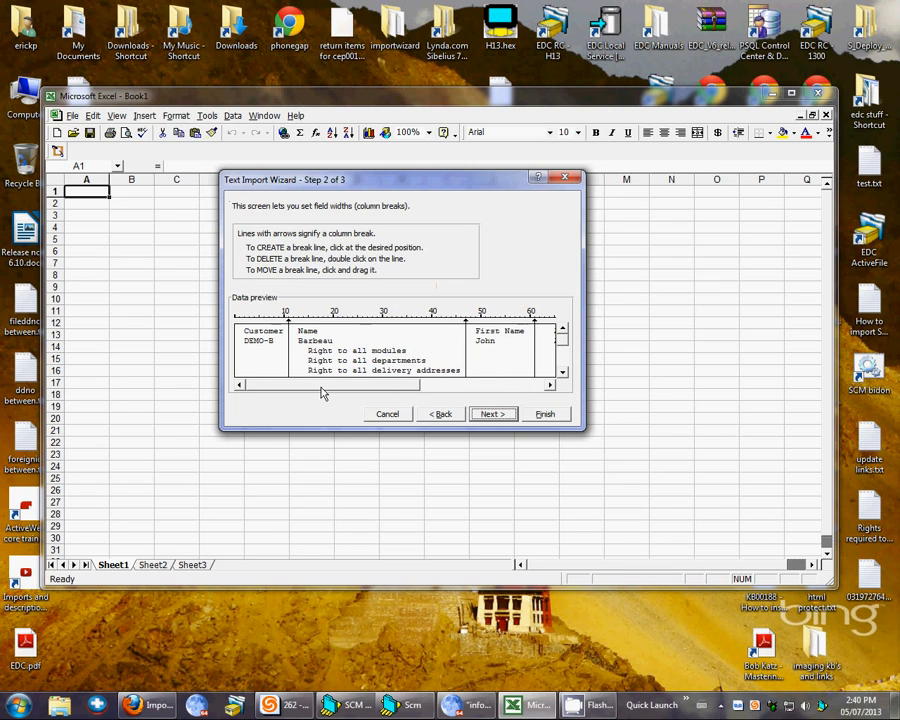
pyautogui.click(562, 373)
pyautogui.click(562, 373)
pyautogui.click(562, 373)
pyautogui.click(562, 373)
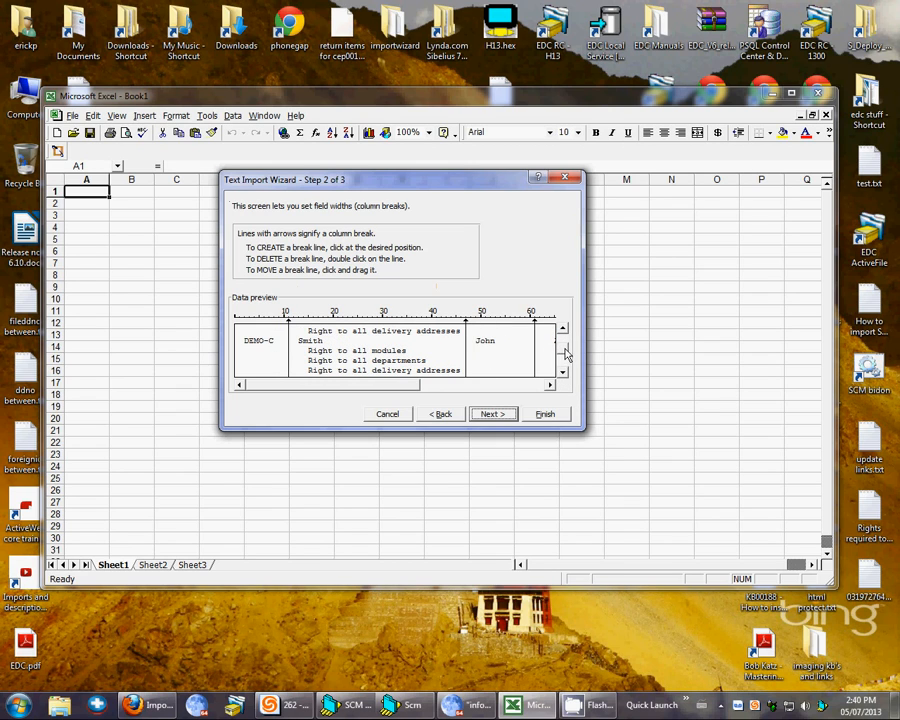
pyautogui.scroll(1, 566, 355)
pyautogui.scroll(-2, 562, 360)
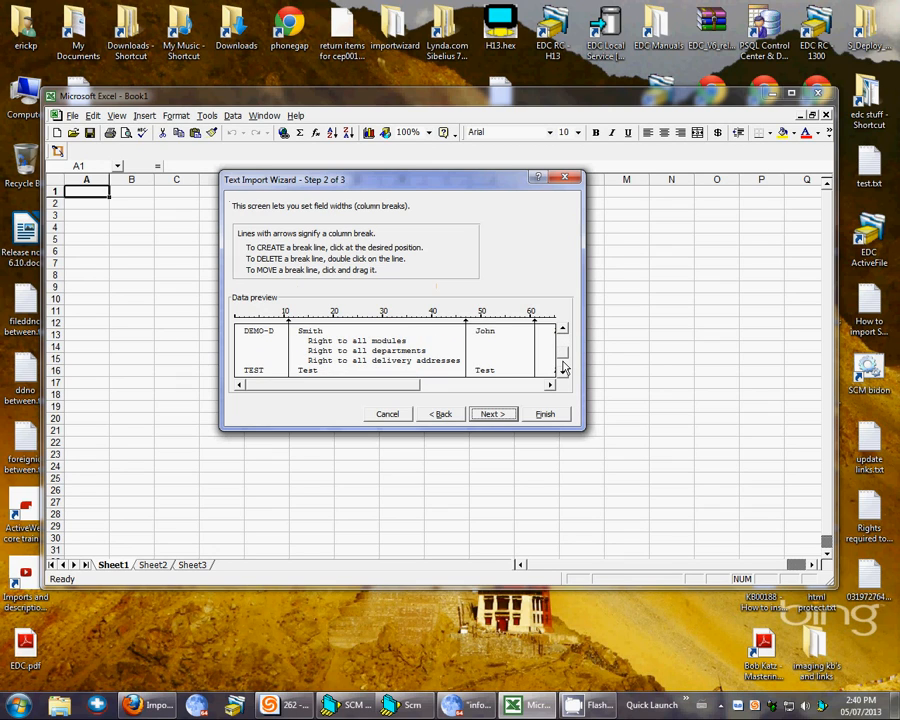
# - Finish the text import with the General column format and place the data in the existing worksheet at cell A1
pyautogui.scroll(-3, 566, 360)
pyautogui.scroll(10, 566, 347)
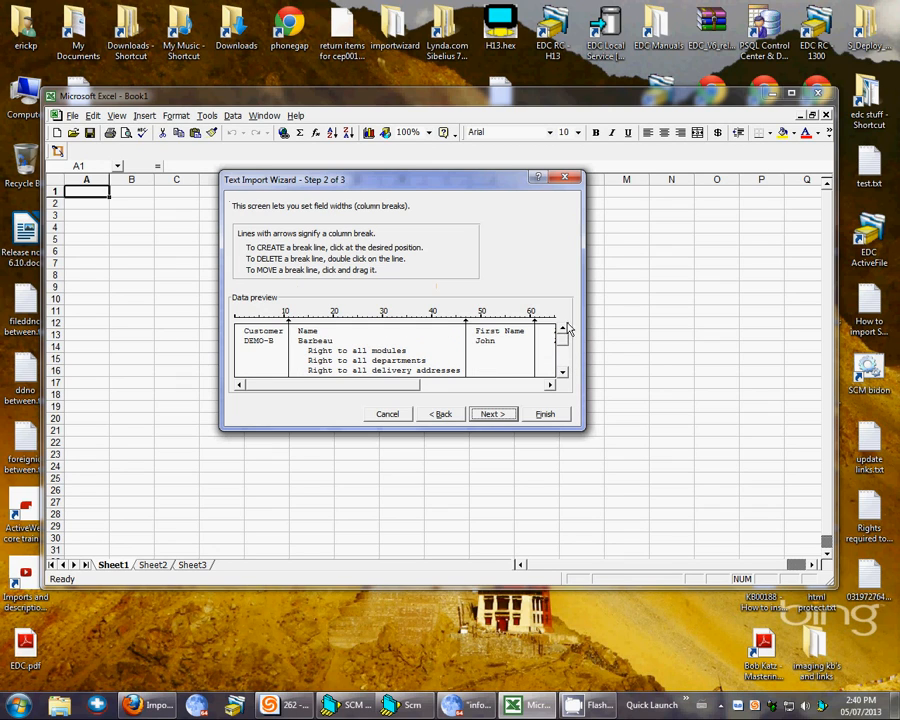
pyautogui.click(494, 414)
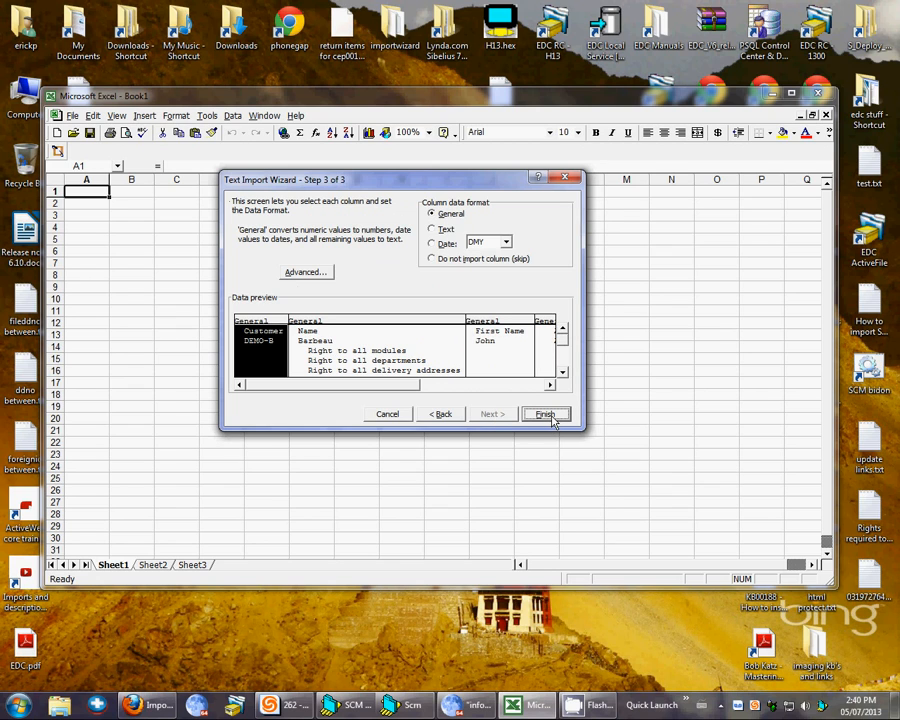
pyautogui.click(547, 415)
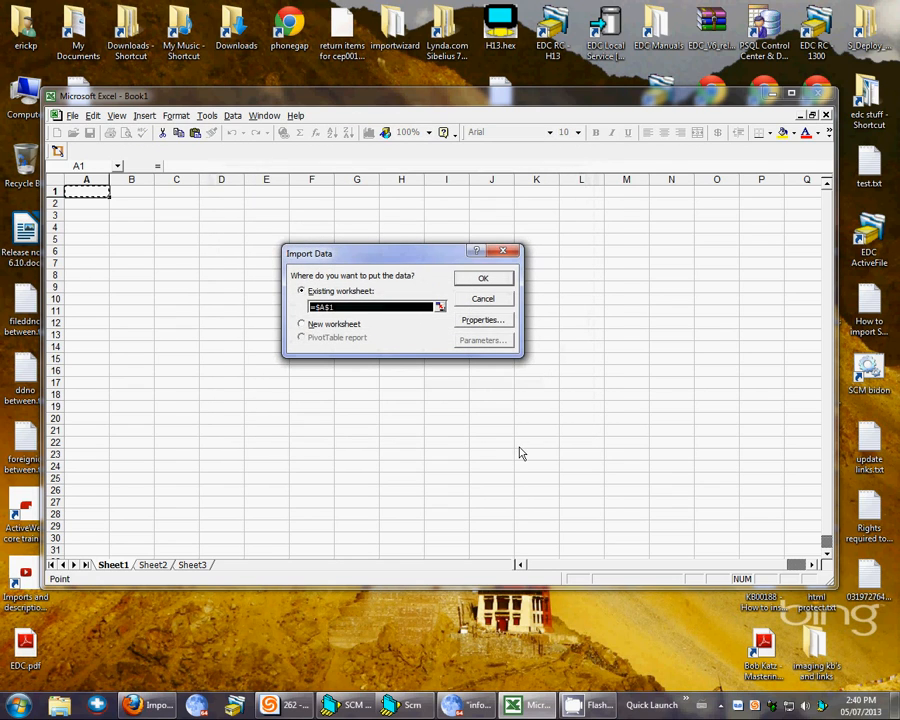
pyautogui.click(484, 280)
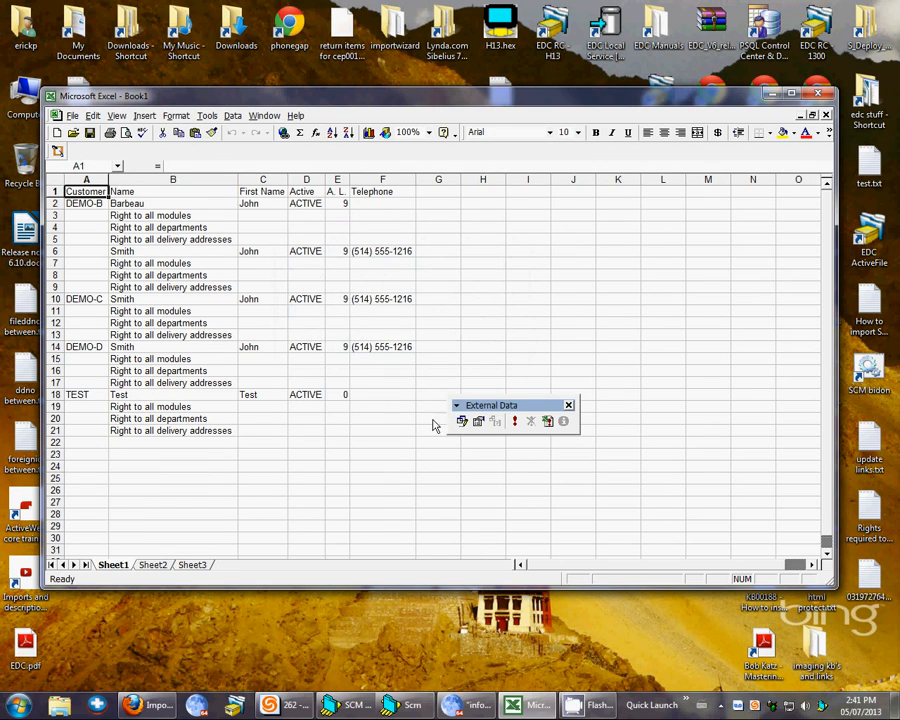
# - Check how the imported data is split across the Customer, Name, First Name, Active, A. L. and Telephone columns
pyautogui.click(88, 213)
pyautogui.click(92, 260)
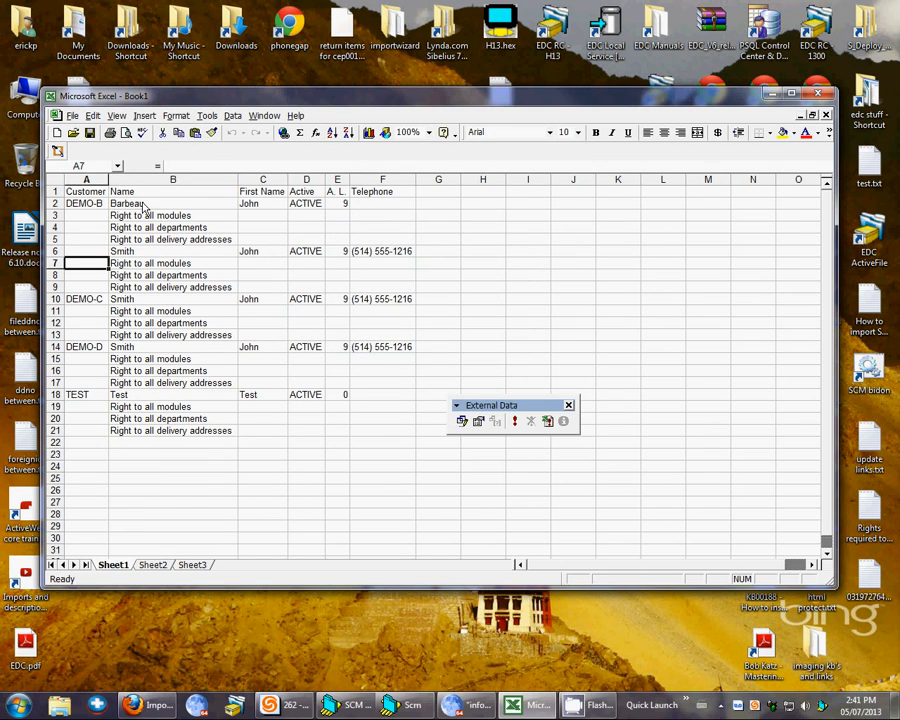
pyautogui.click(151, 206)
pyautogui.click(156, 252)
pyautogui.click(261, 205)
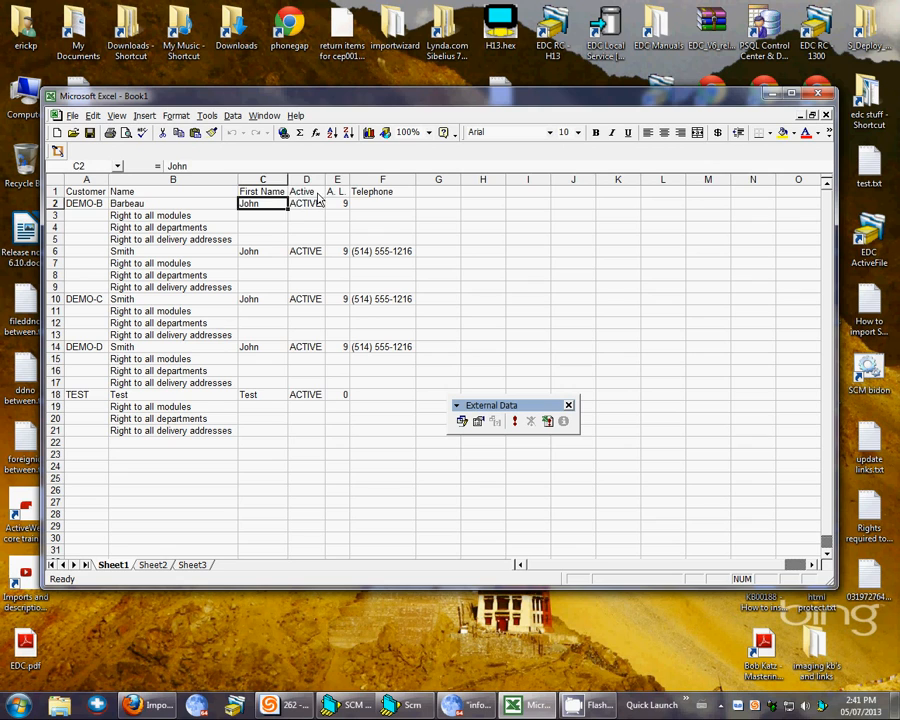
pyautogui.click(305, 191)
pyautogui.click(337, 191)
pyautogui.click(366, 193)
pyautogui.click(385, 264)
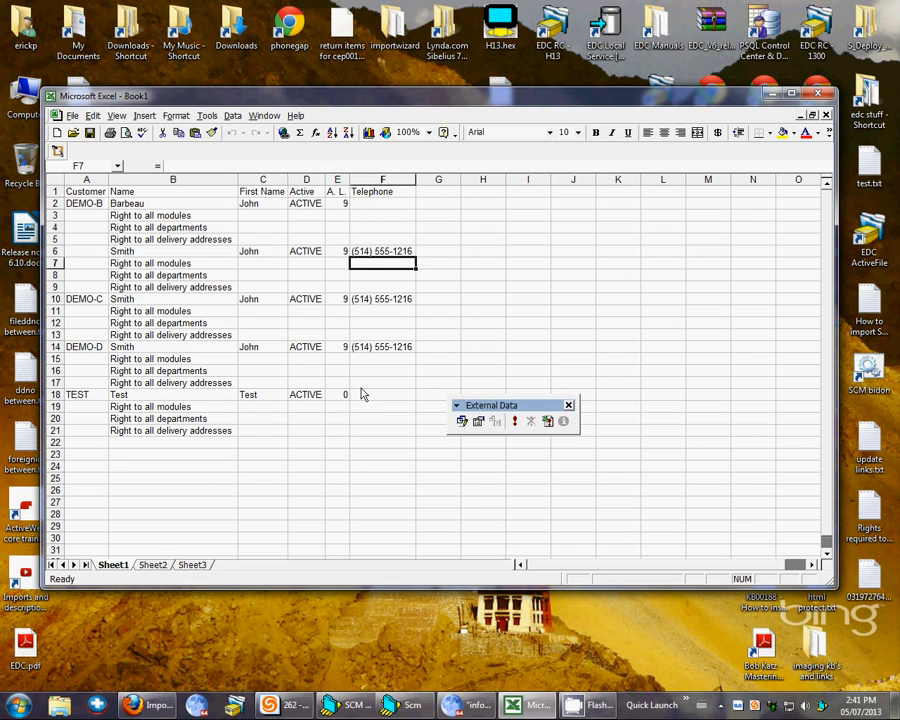
# - Minimize Excel, create a new OpenDocument Spreadsheet on the desktop with its default name, and open it in LibreOffice Calc
pyautogui.click(772, 95)
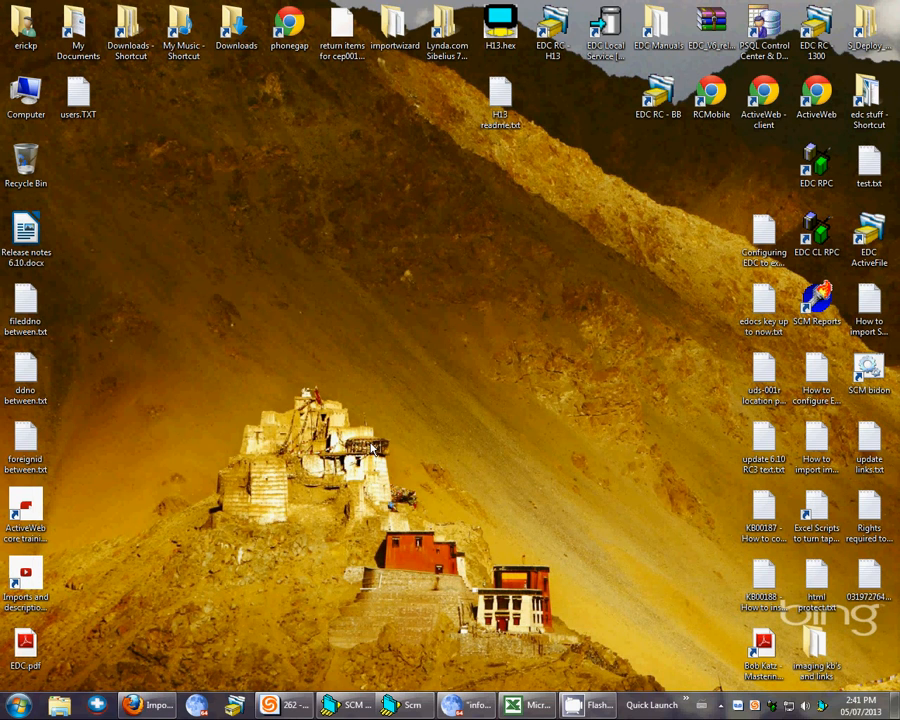
pyautogui.rightClick(338, 187)
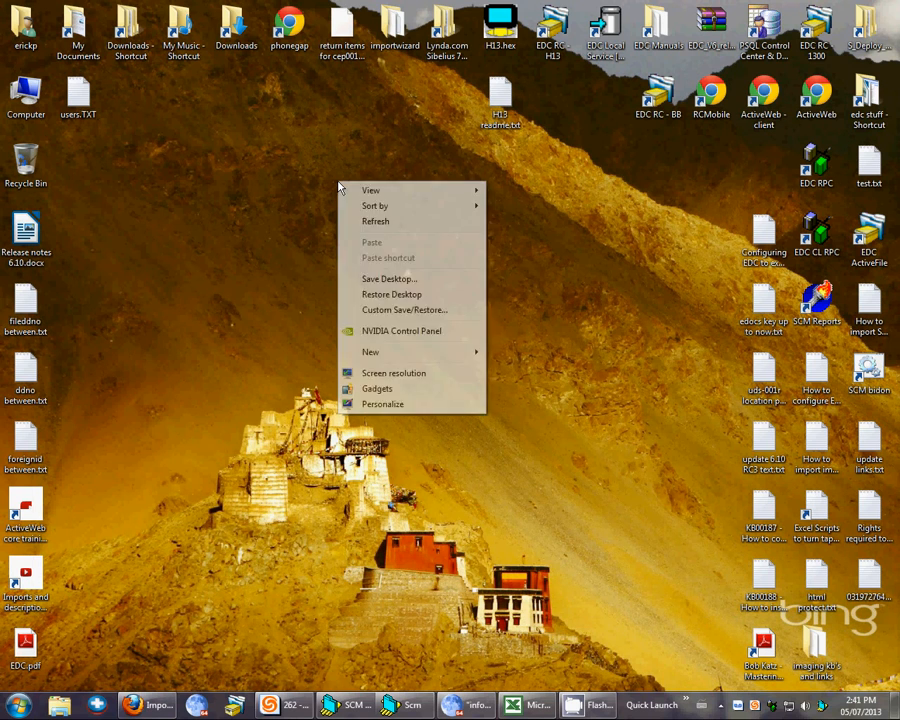
pyautogui.moveTo(377, 362)
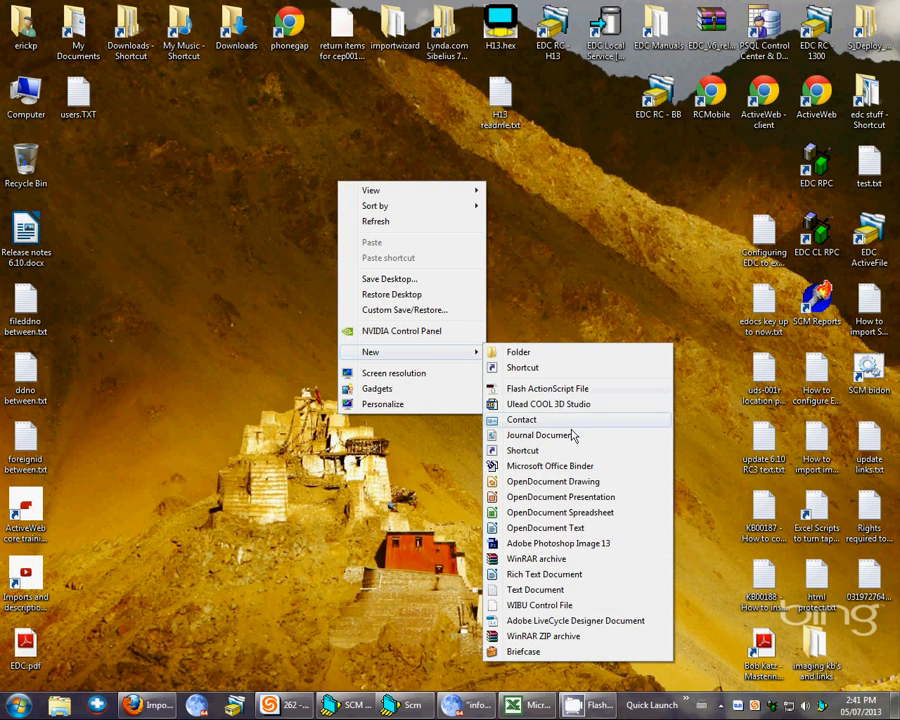
pyautogui.click(615, 512)
pyautogui.press('Return')
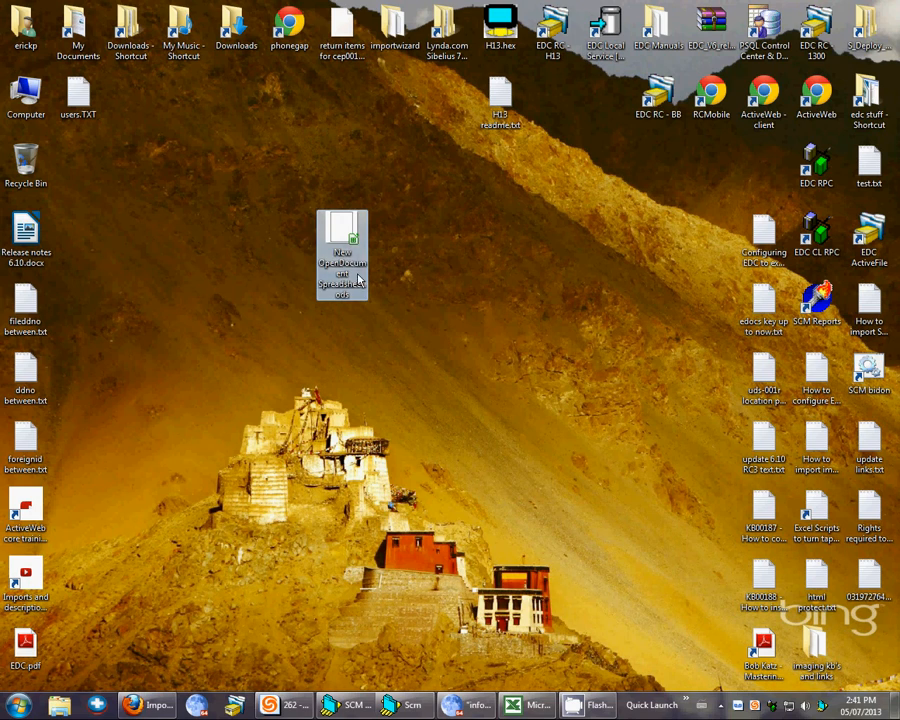
pyautogui.doubleClick(337, 250)
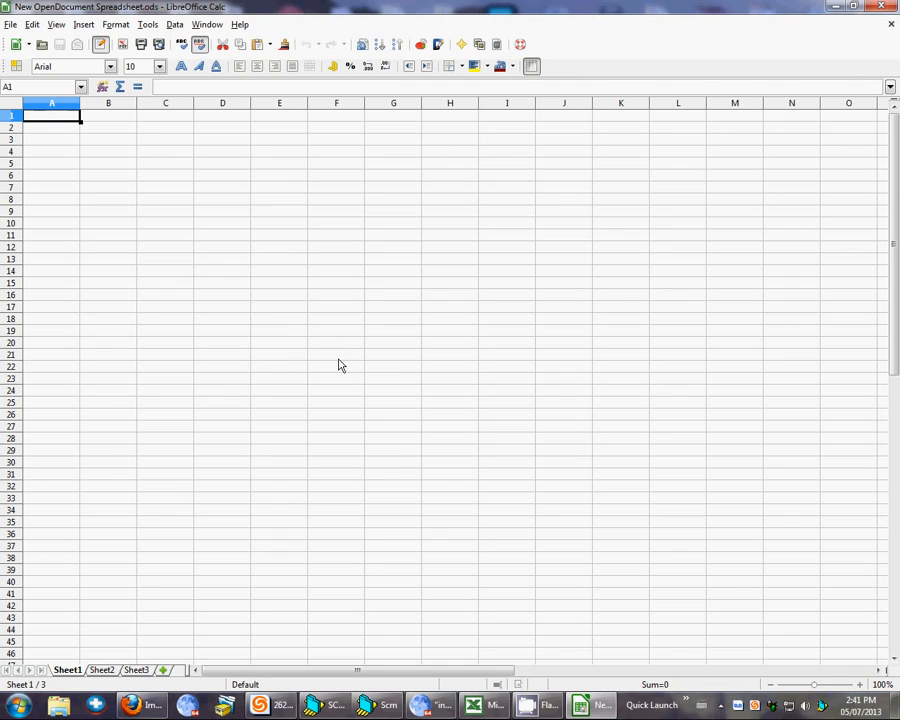
# - Open users.TXT from the Desktop for text import, with the file type set to Text documents
pyautogui.click(11, 26)
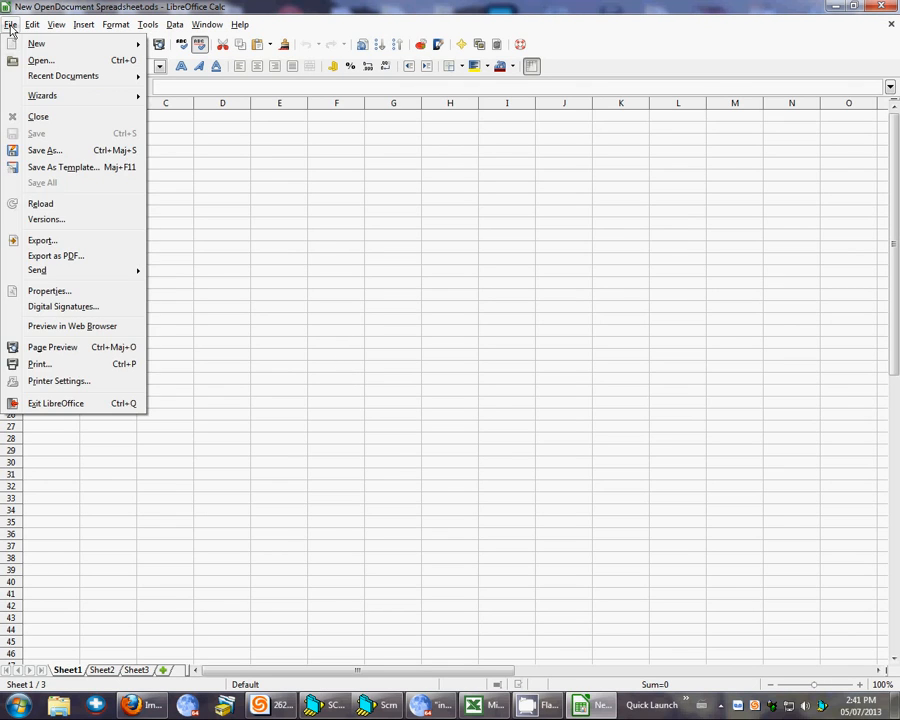
pyautogui.click(52, 62)
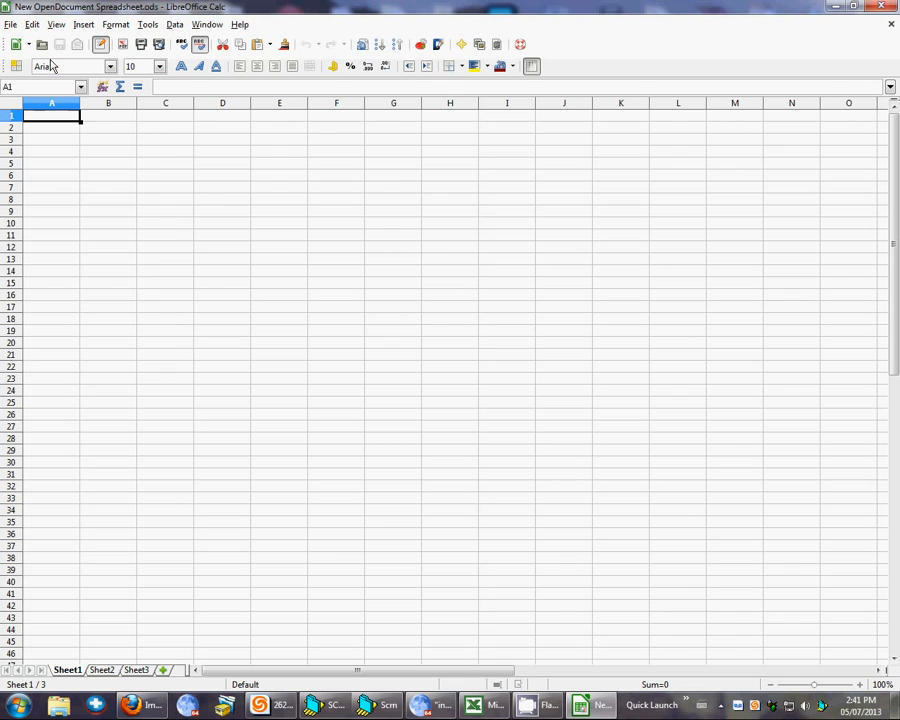
pyautogui.click(57, 157)
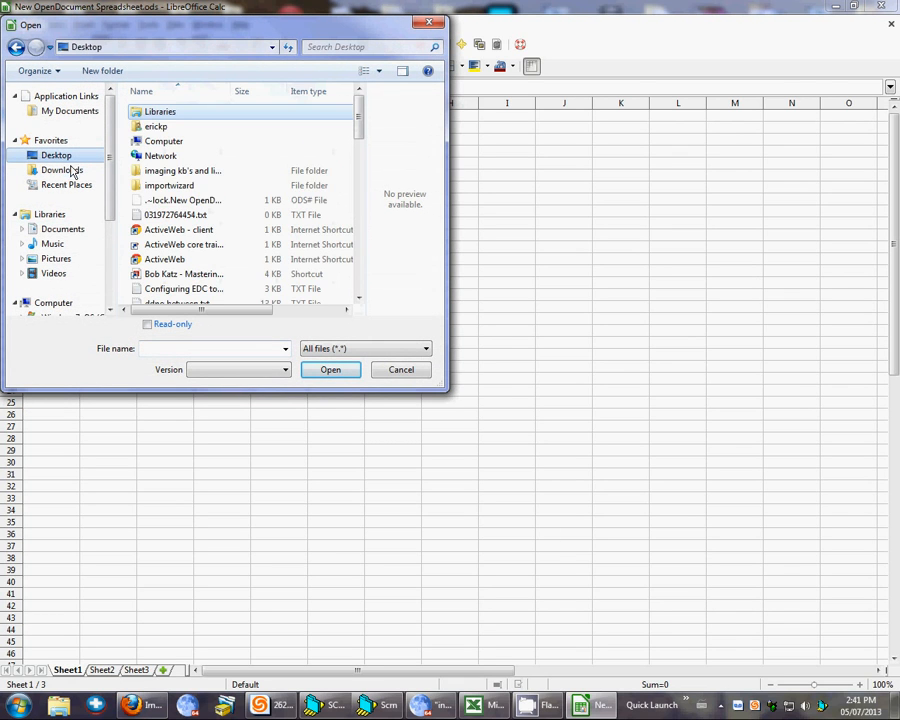
pyautogui.moveTo(359, 121); pyautogui.dragTo(366, 278)
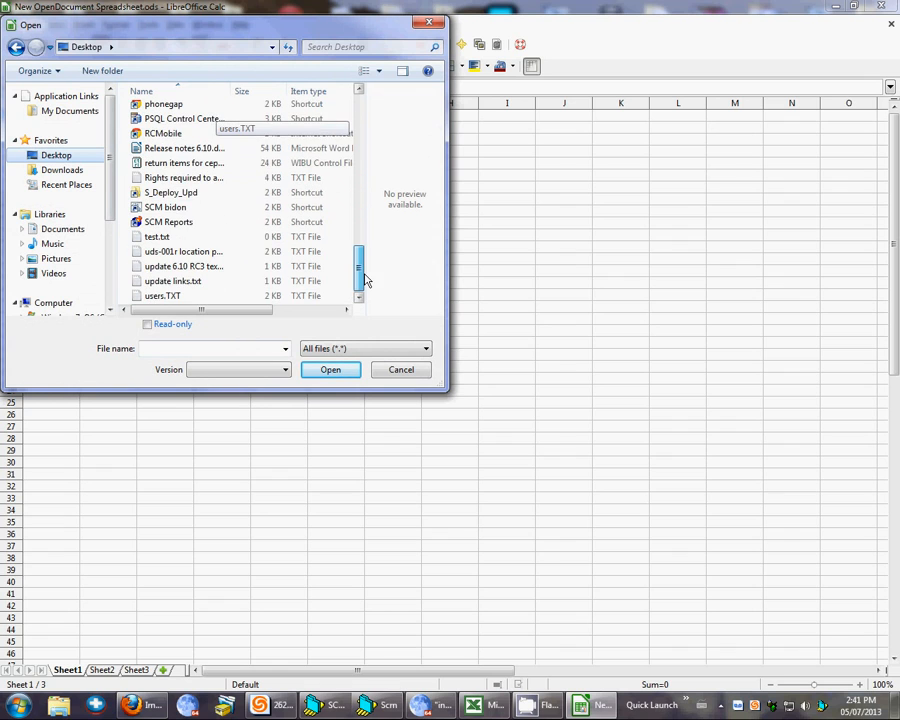
pyautogui.click(174, 298)
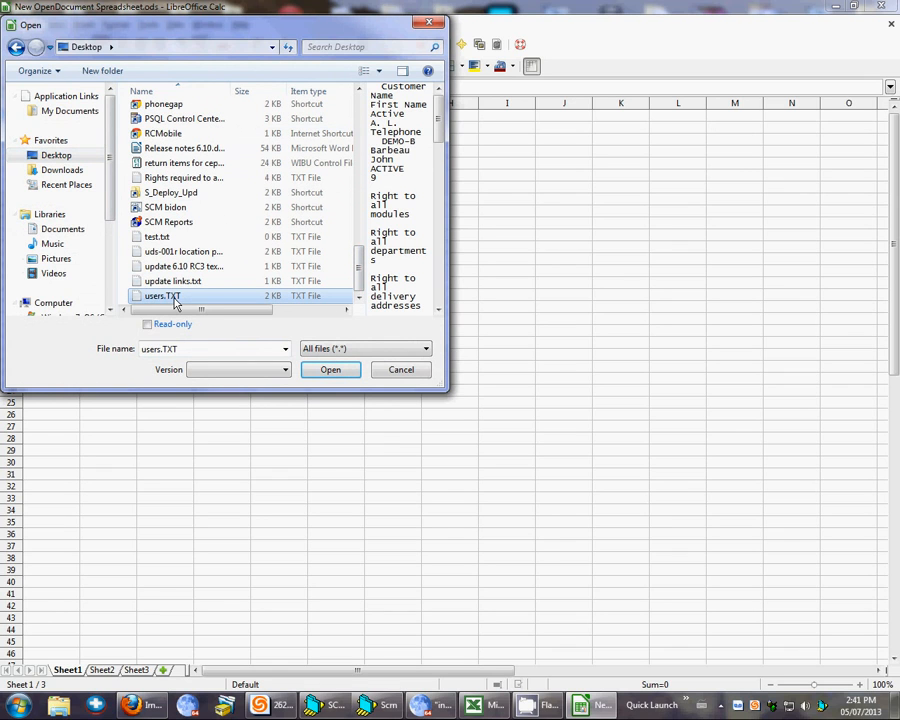
pyautogui.click(371, 350)
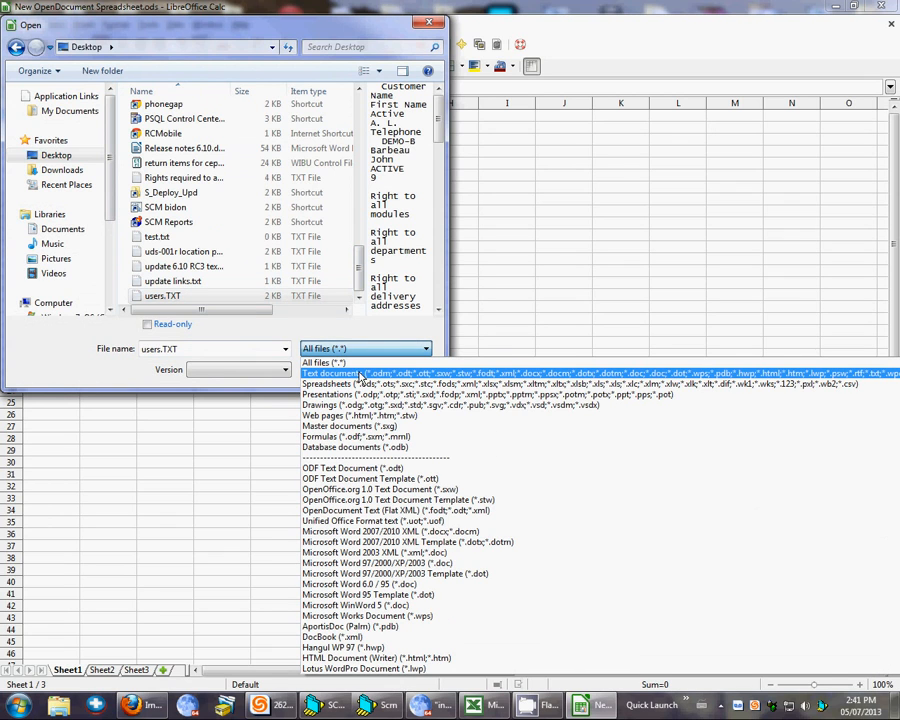
pyautogui.click(368, 374)
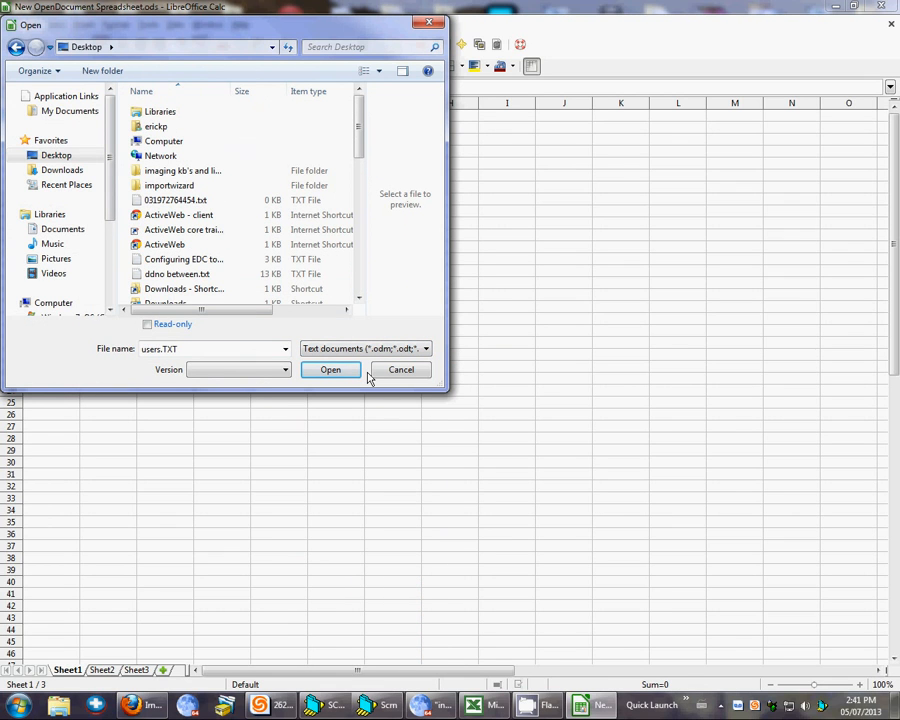
pyautogui.click(332, 371)
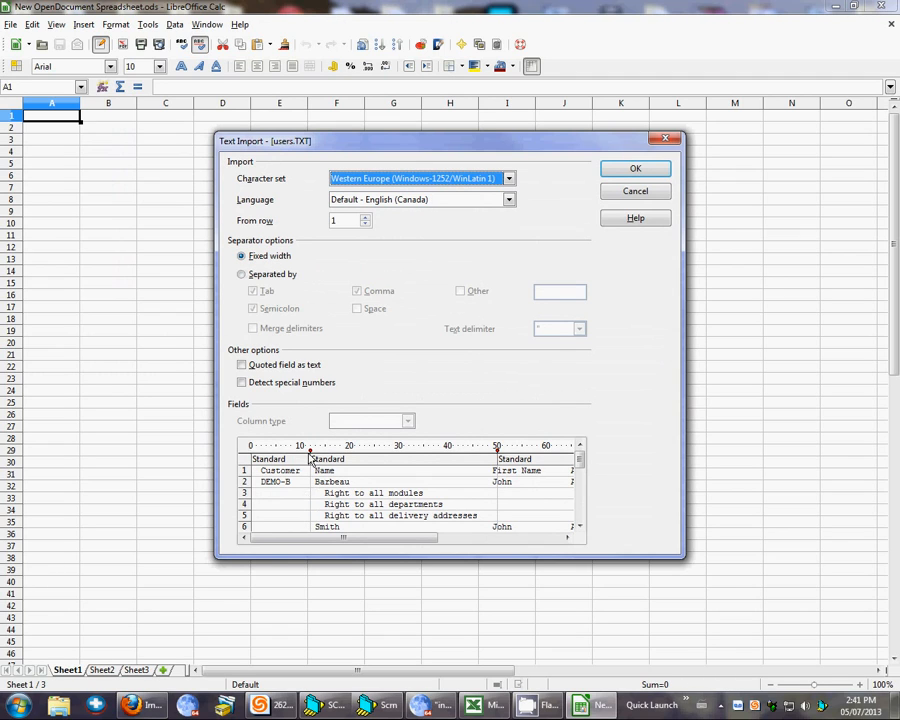
# - Move the break before First Name to position 48 and add column breaks at 63 before Active and 74 before A. L
pyautogui.moveTo(415, 542); pyautogui.dragTo(445, 542)
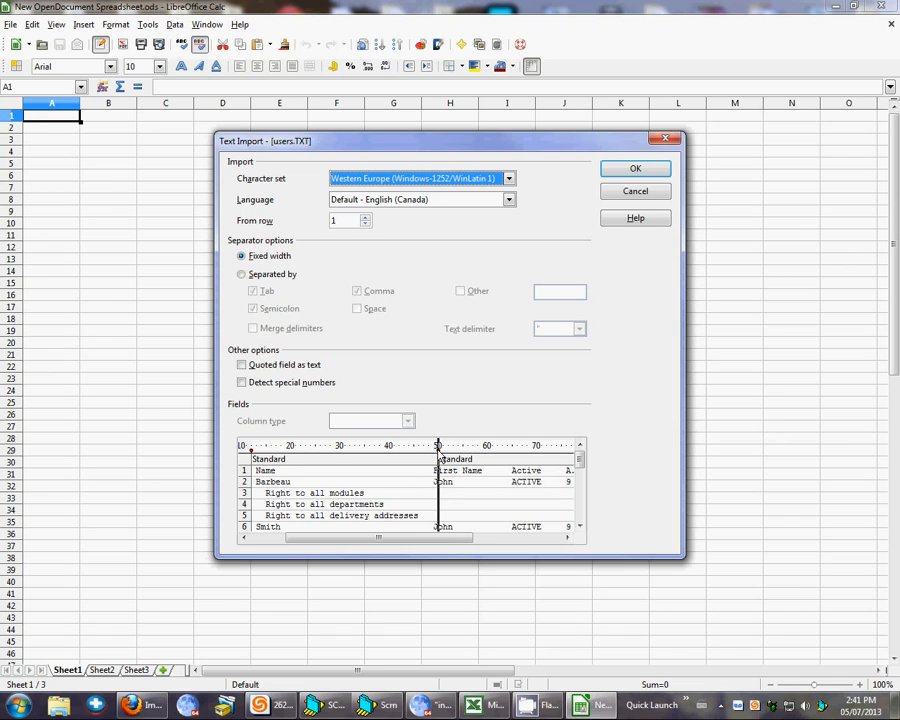
pyautogui.click(439, 447)
pyautogui.moveTo(437, 448); pyautogui.dragTo(431, 457)
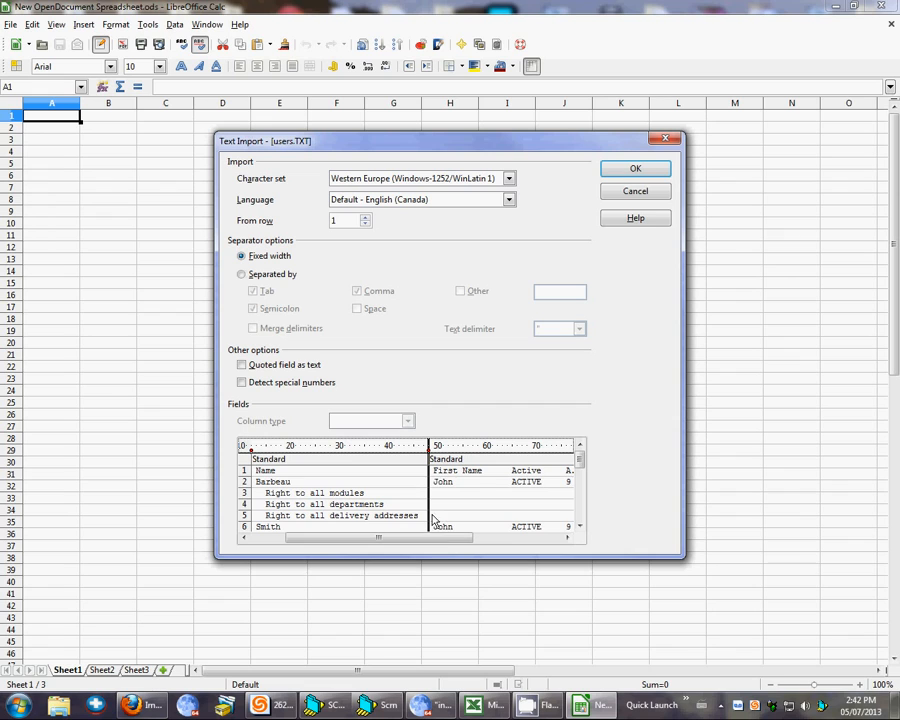
pyautogui.moveTo(426, 543); pyautogui.dragTo(476, 541)
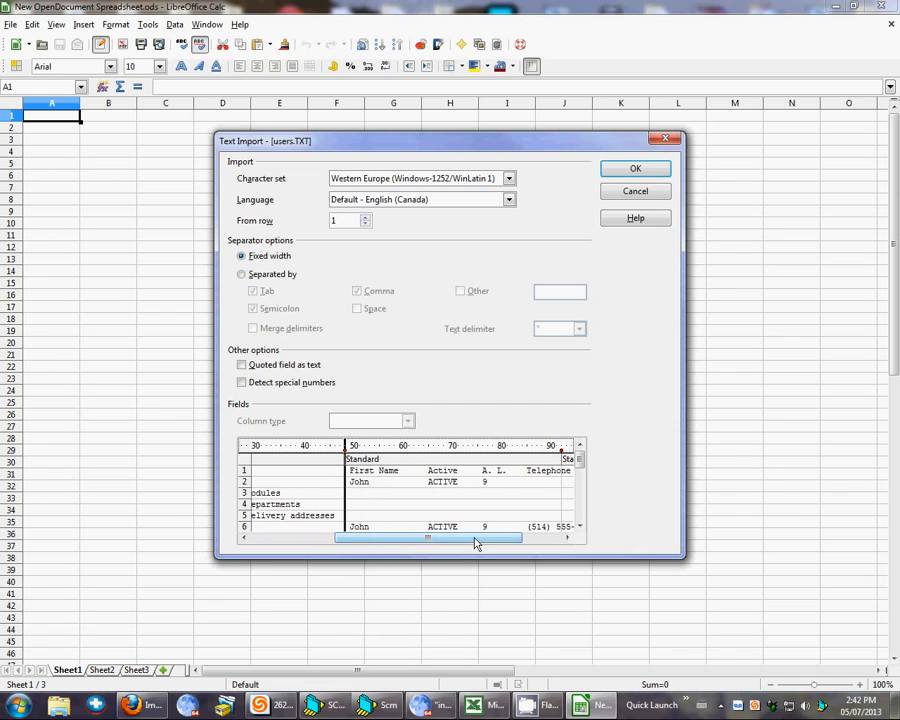
pyautogui.click(421, 455)
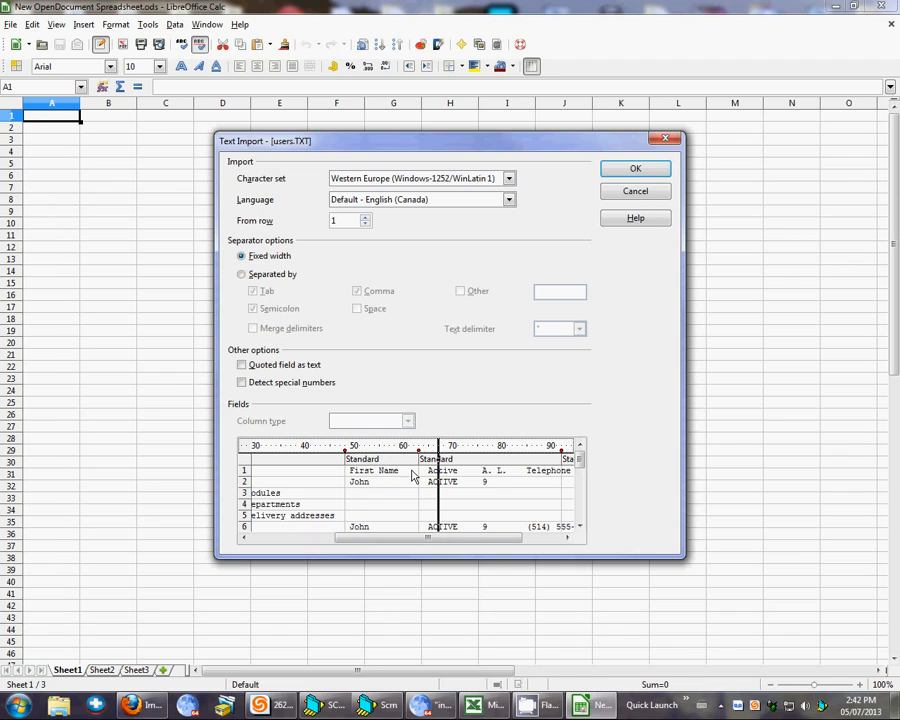
pyautogui.click(472, 528)
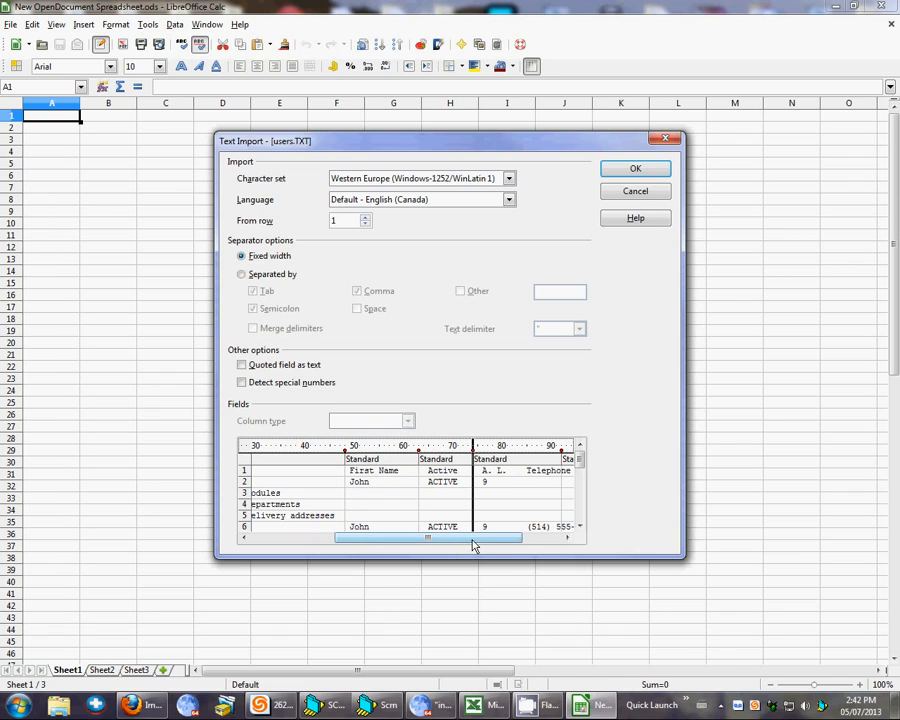
# - Move the last column break to position 83, before Telephone, and complete the fixed-width import
pyautogui.moveTo(474, 545); pyautogui.dragTo(526, 546)
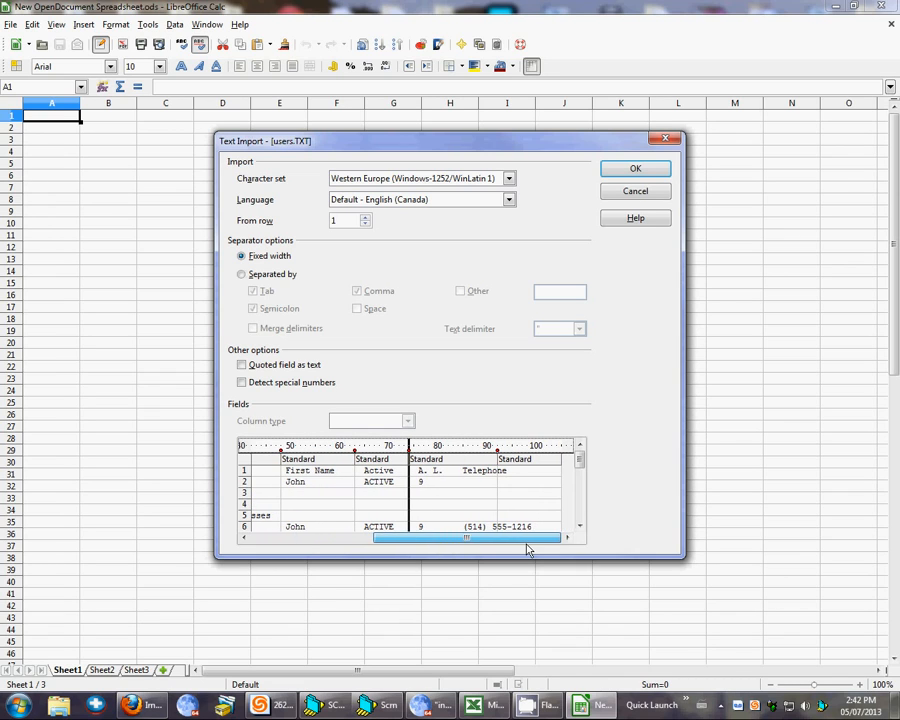
pyautogui.click(504, 458)
pyautogui.moveTo(502, 458); pyautogui.dragTo(456, 460)
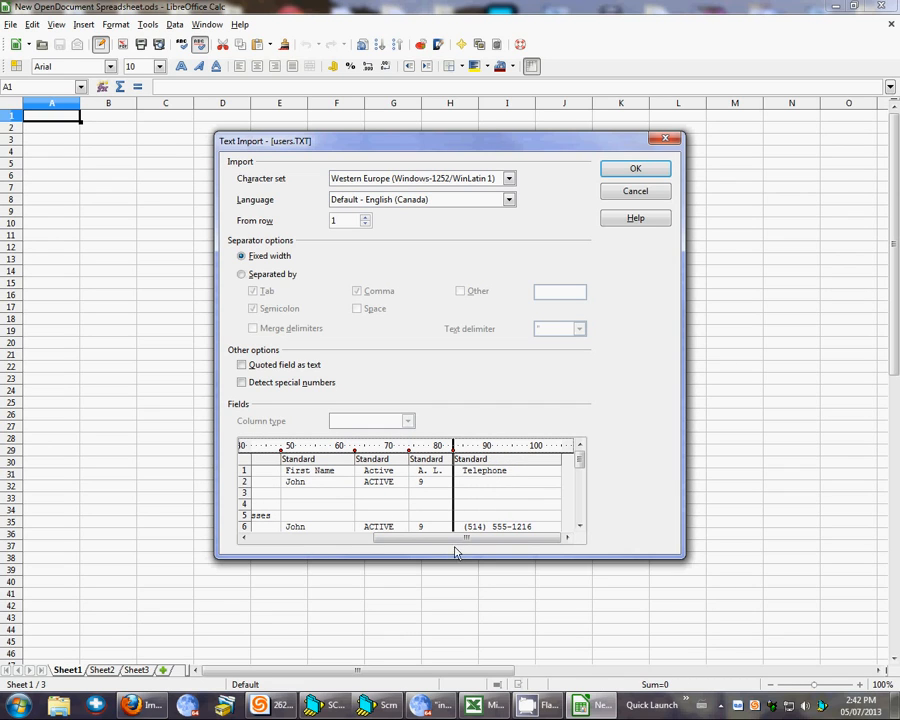
pyautogui.moveTo(472, 542); pyautogui.dragTo(294, 545)
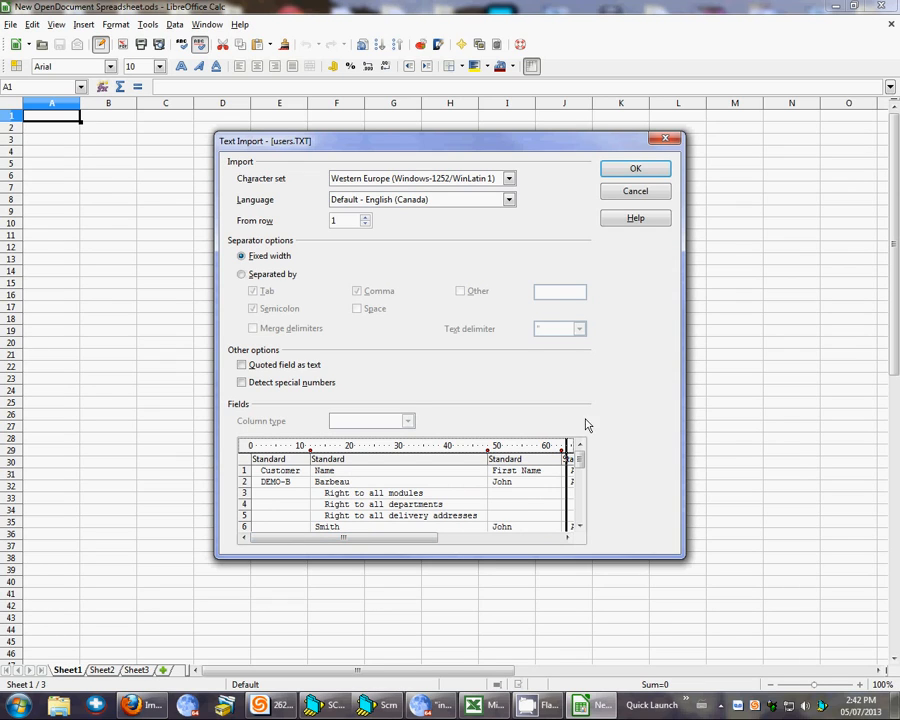
pyautogui.moveTo(368, 542); pyautogui.dragTo(237, 597)
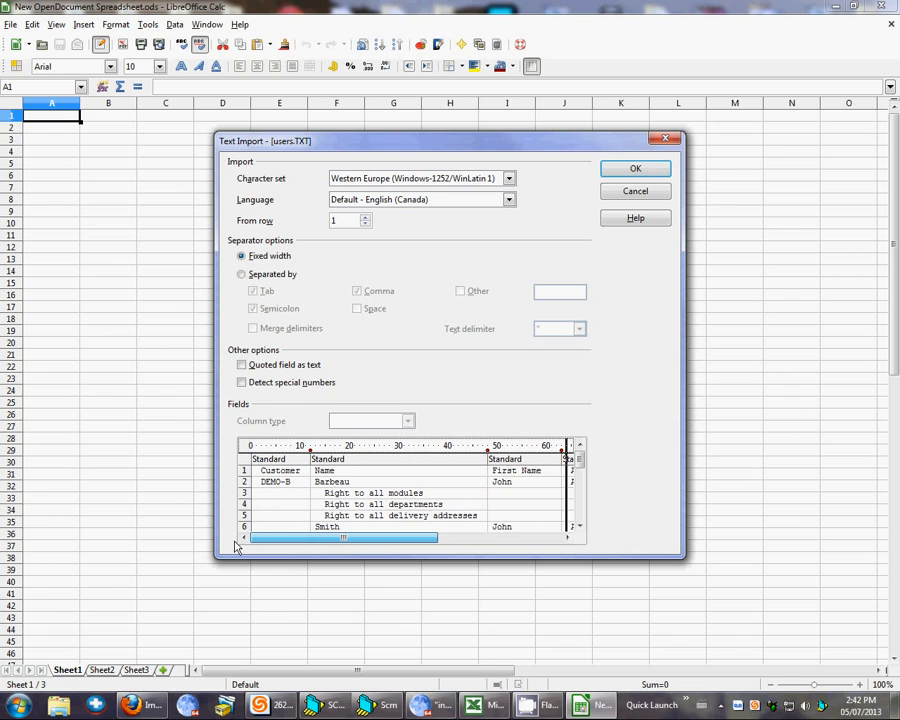
pyautogui.click(642, 169)
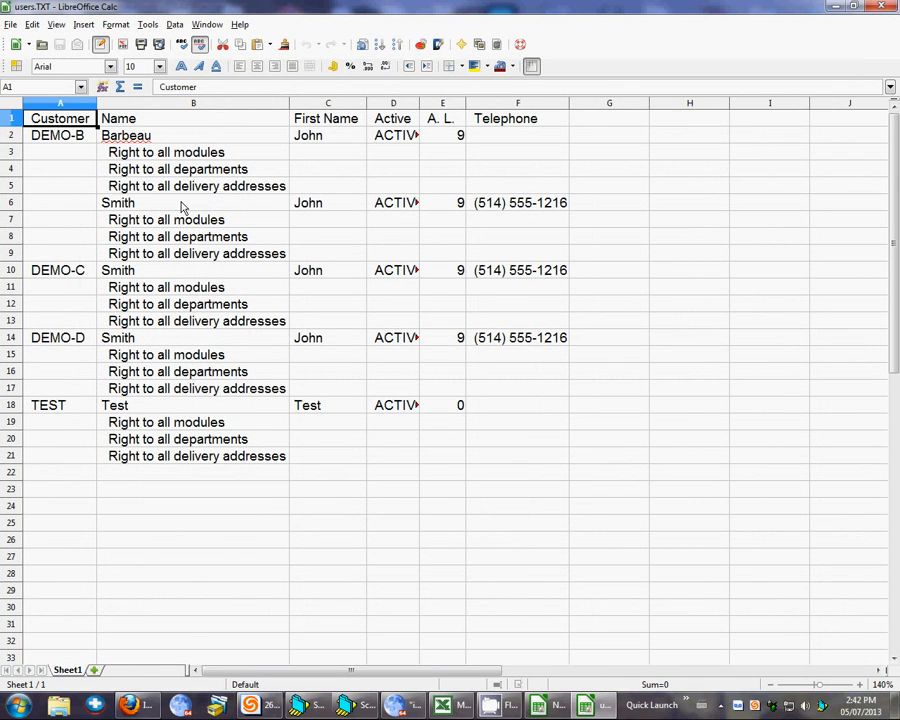
# - Check the Active, First Name and Name entries in the imported users.TXT sheet
pyautogui.click(389, 139)
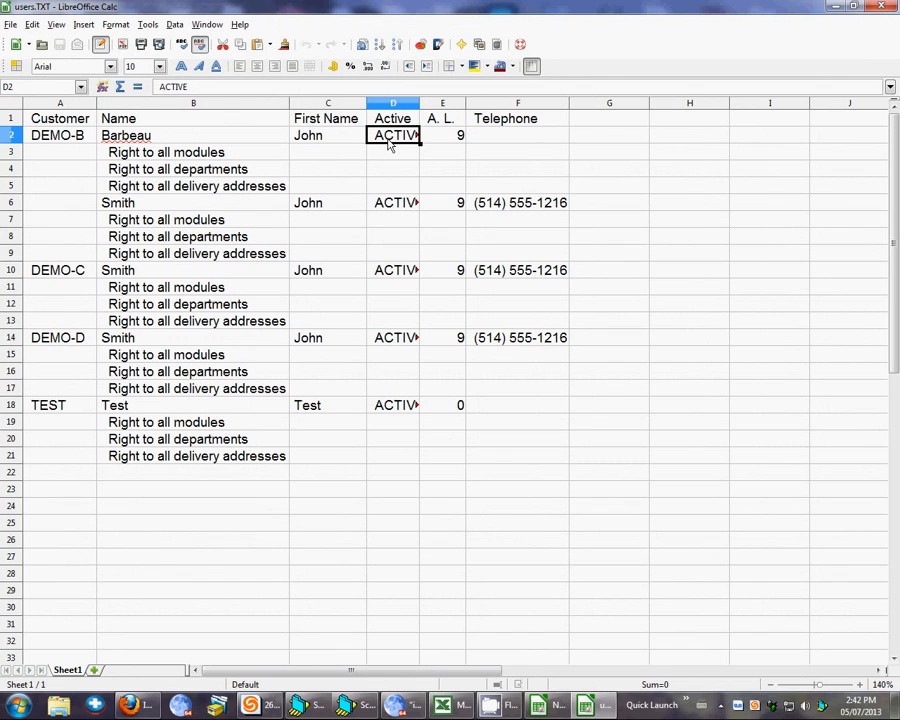
pyautogui.click(378, 203)
pyautogui.click(322, 121)
pyautogui.click(324, 135)
pyautogui.click(183, 166)
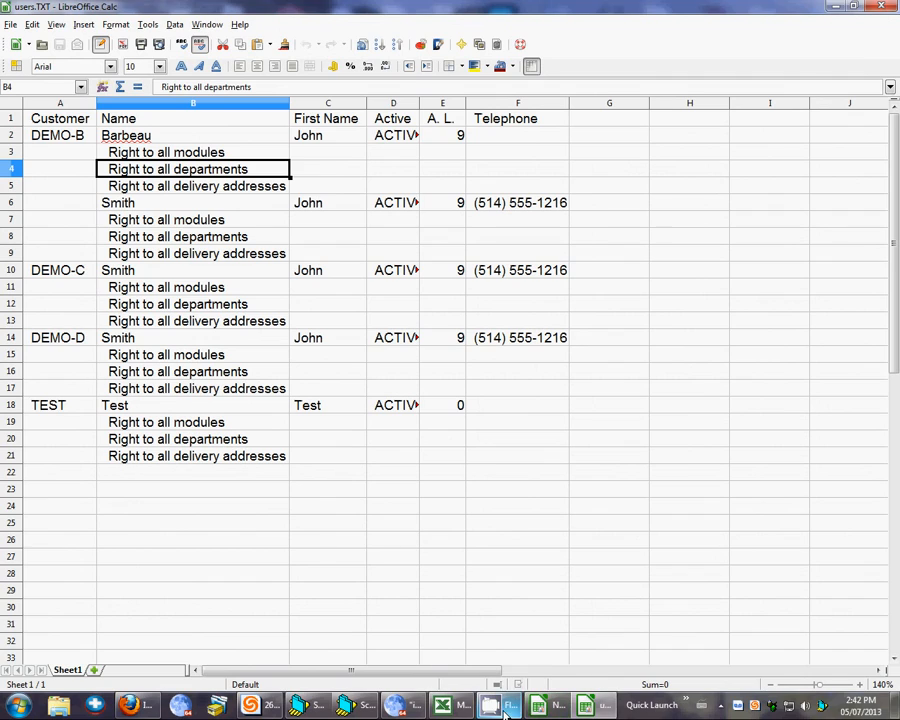
# - Minimize both LibreOffice Calc windows to return to the desktop
pyautogui.click(836, 7)
pyautogui.click(830, 6)
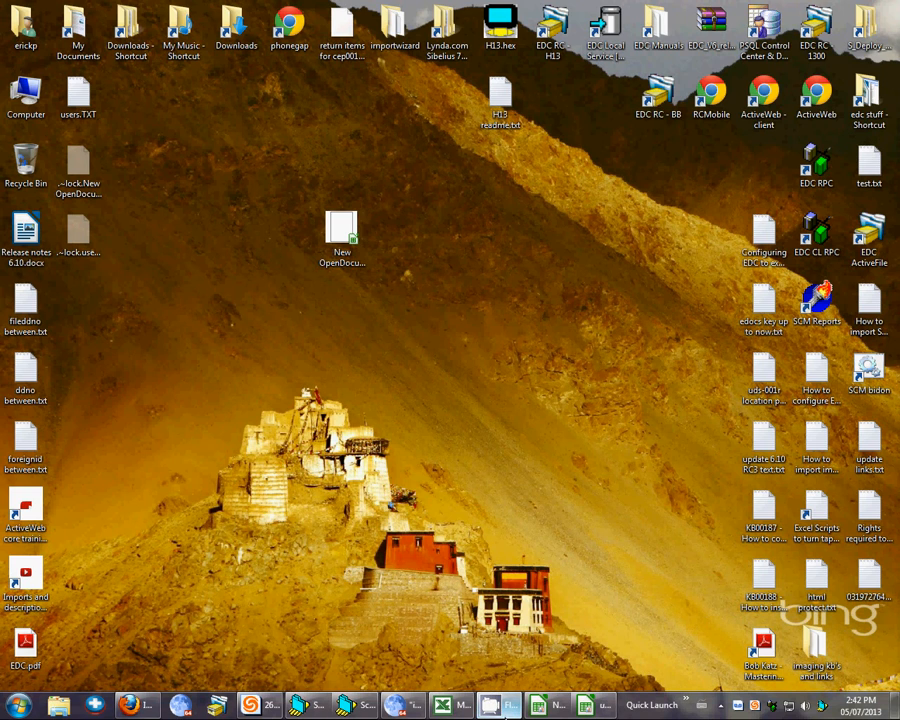
pyautogui.moveTo(503, 710)
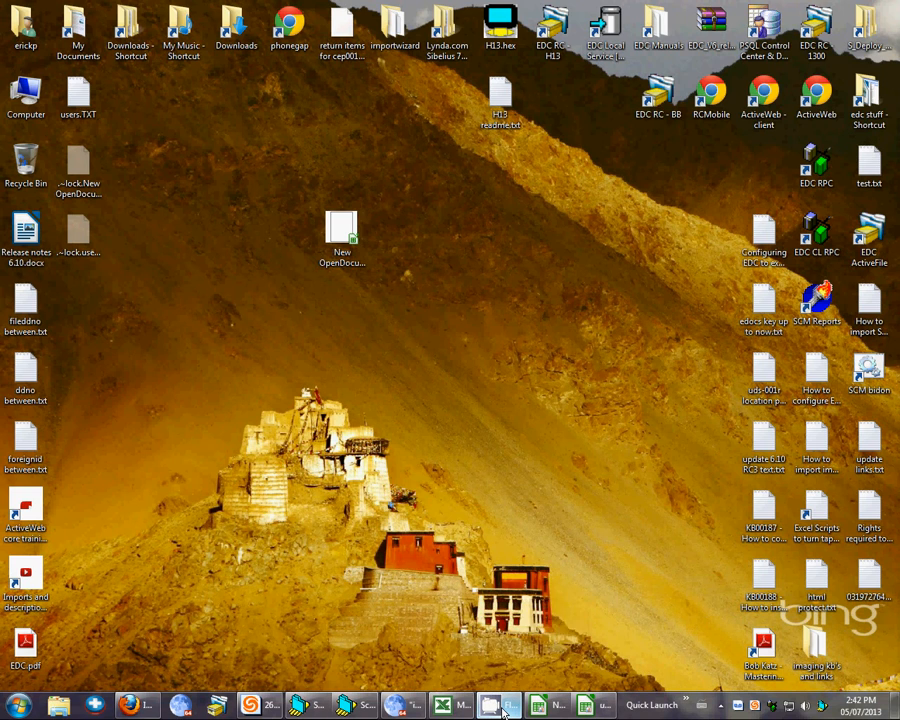